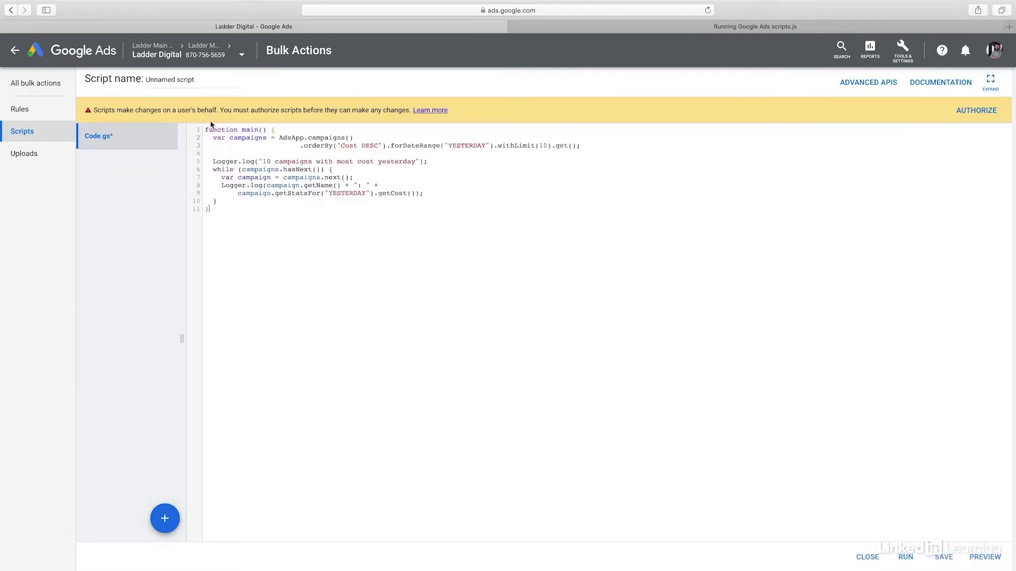
# Highlight the script's opening function line and the line logging the top 10 campaigns by cost.
pyautogui.moveTo(205, 129); pyautogui.dragTo(275, 130)
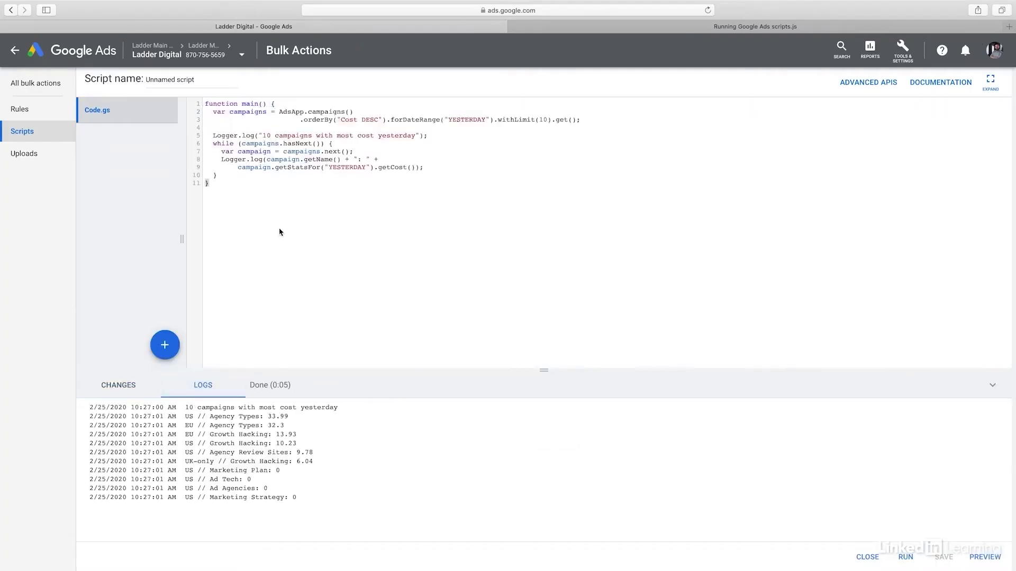
pyautogui.moveTo(265, 134); pyautogui.dragTo(416, 135)
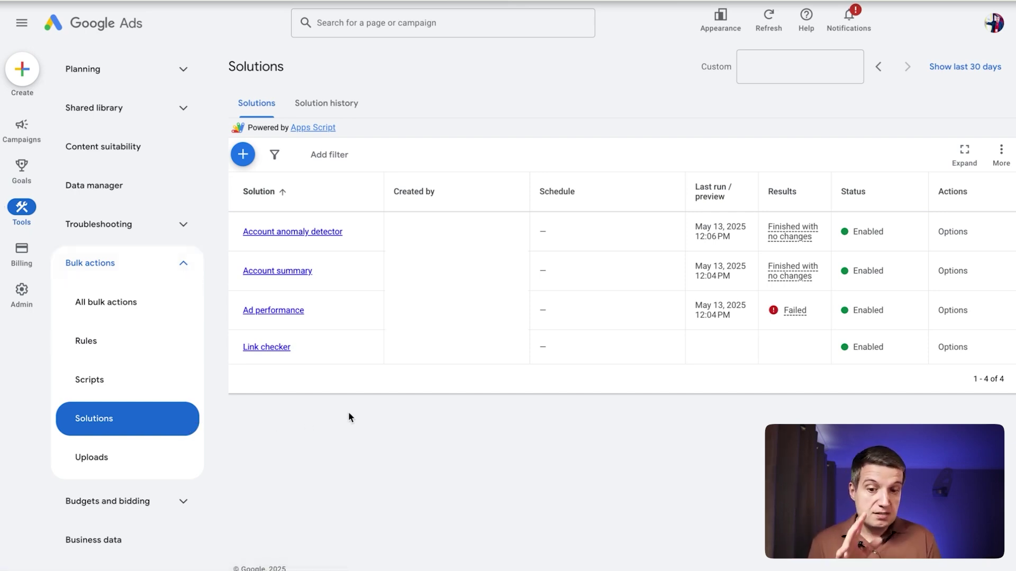
# Create a new Account summary solution from the list of available solutions.
pyautogui.click(243, 156)
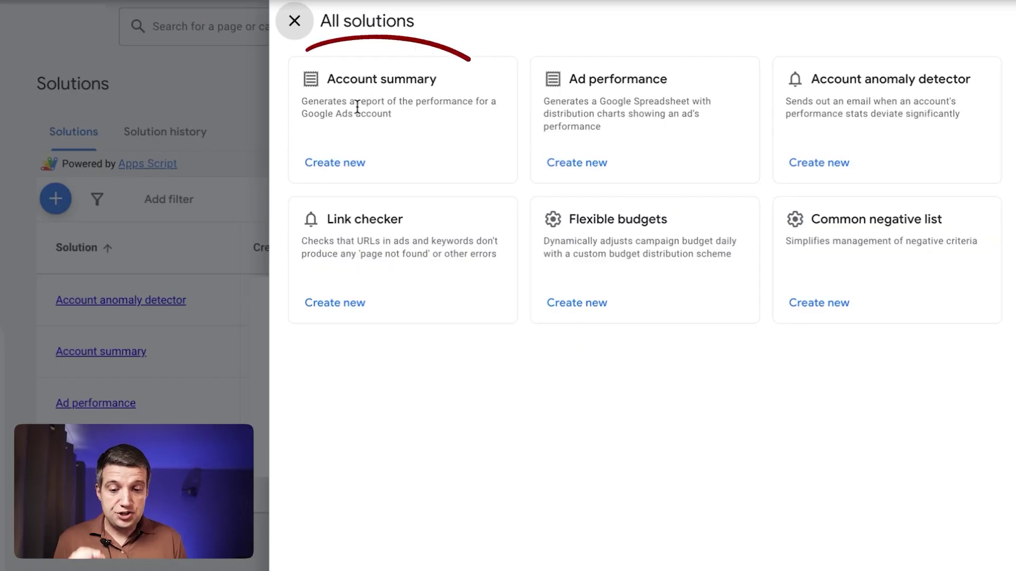
pyautogui.click(322, 178)
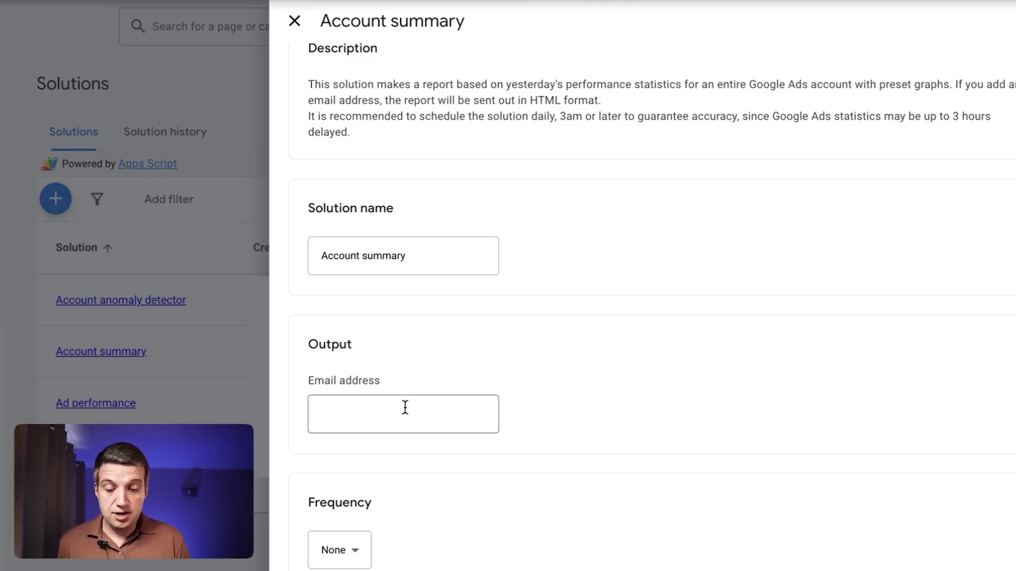
# Set the Account summary solution's frequency to Daily.
pyautogui.scroll(-2, 452, 515)
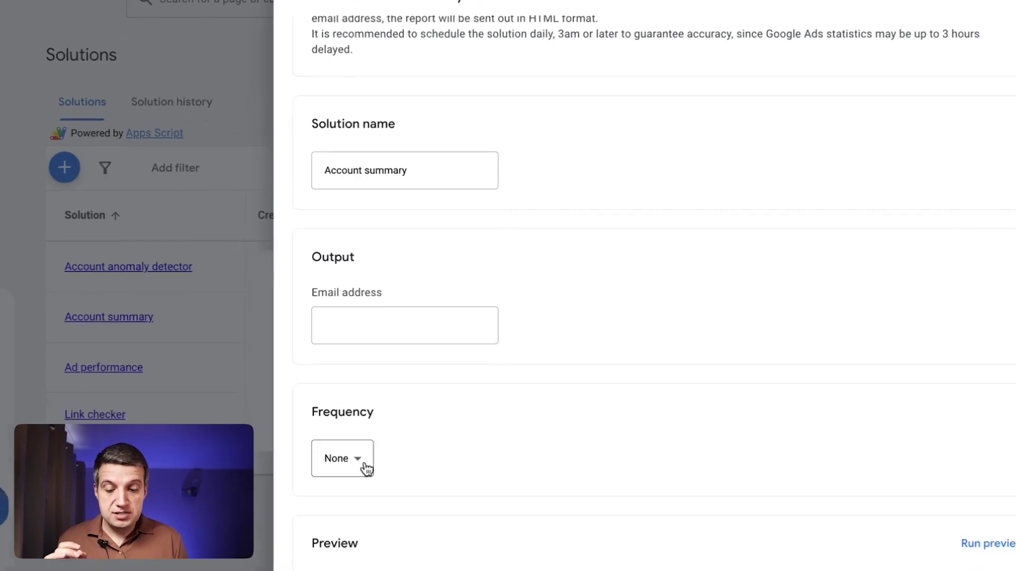
pyautogui.click(364, 466)
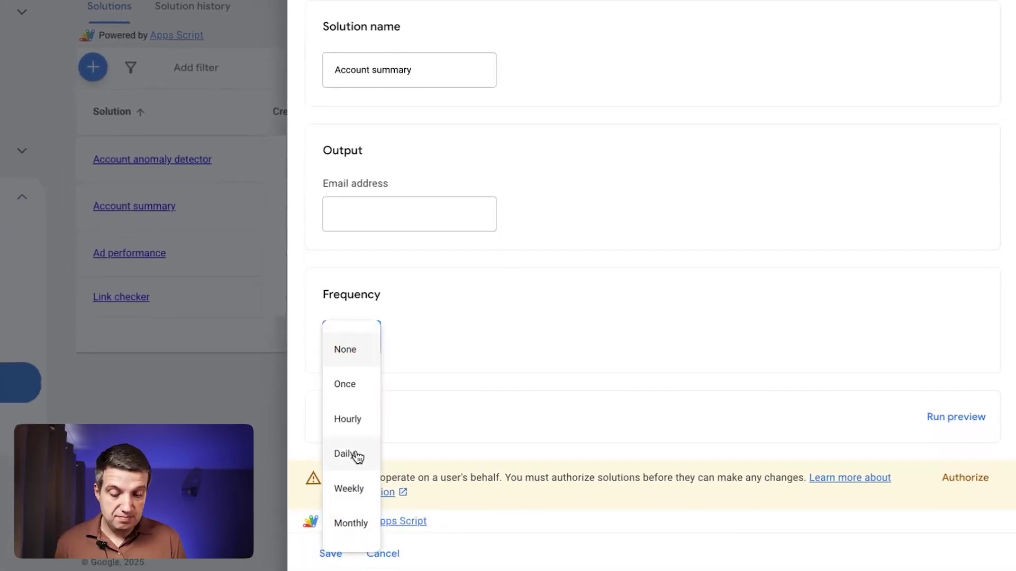
pyautogui.click(358, 456)
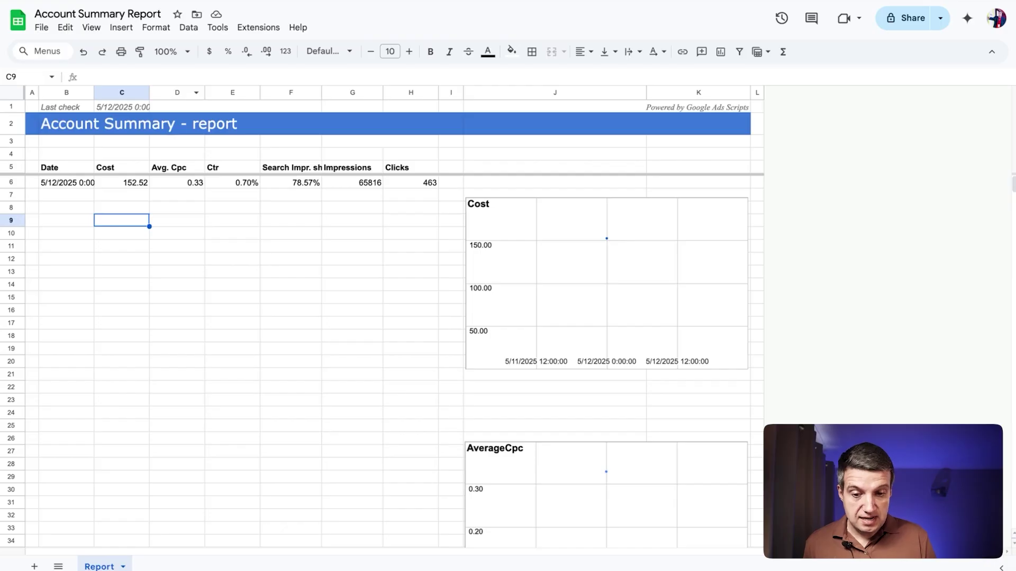
# In the Account Summary Report, select data row B6:I6 to inspect its metrics, then clear the selection.
pyautogui.click(259, 245)
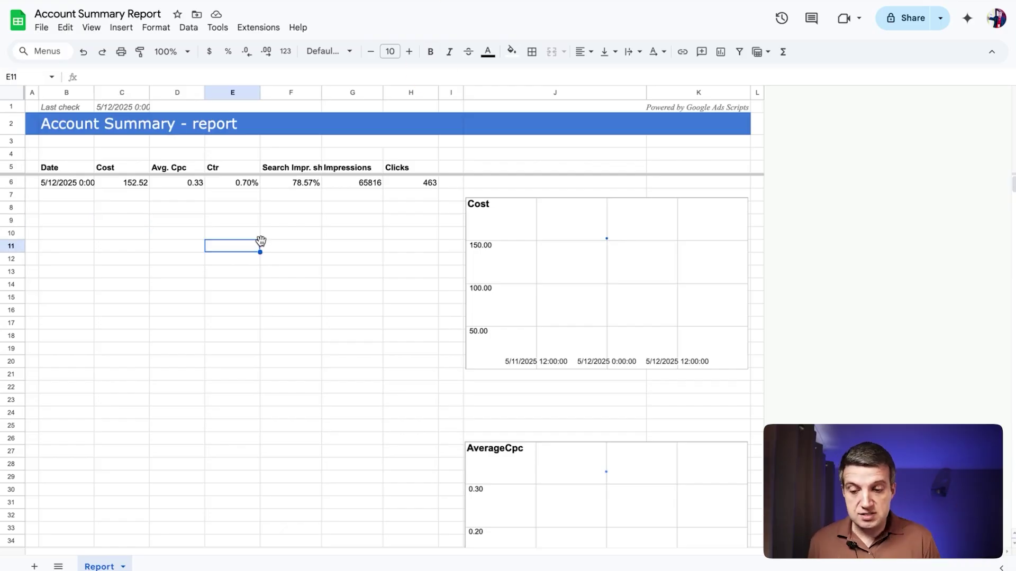
pyautogui.click(70, 184)
pyautogui.moveTo(69, 184); pyautogui.dragTo(444, 188)
pyautogui.click(181, 221)
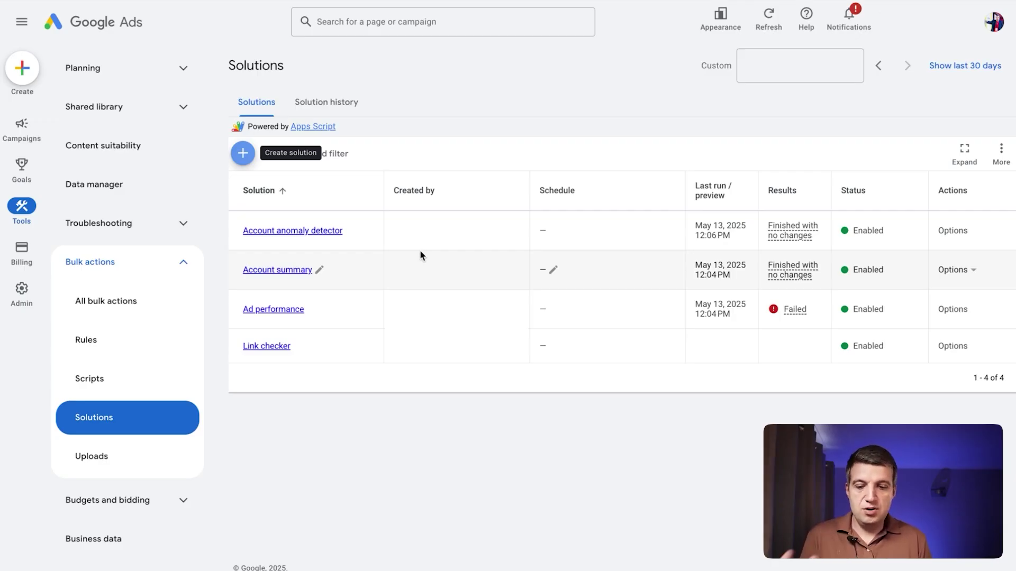
# Start a new Ad performance solution from the list of available solutions.
pyautogui.click(242, 155)
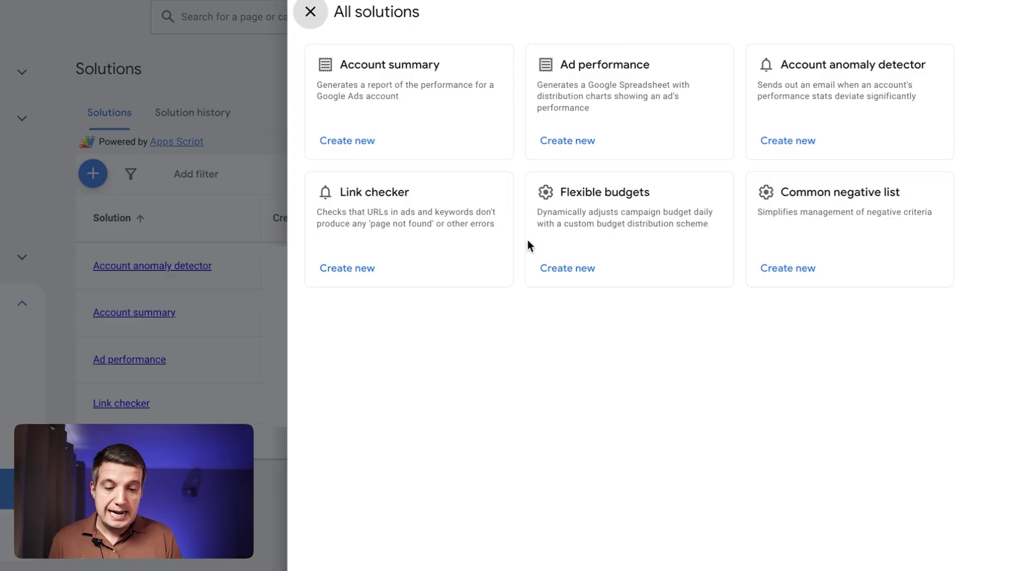
pyautogui.click(556, 151)
pyautogui.scroll(-1, 547, 370)
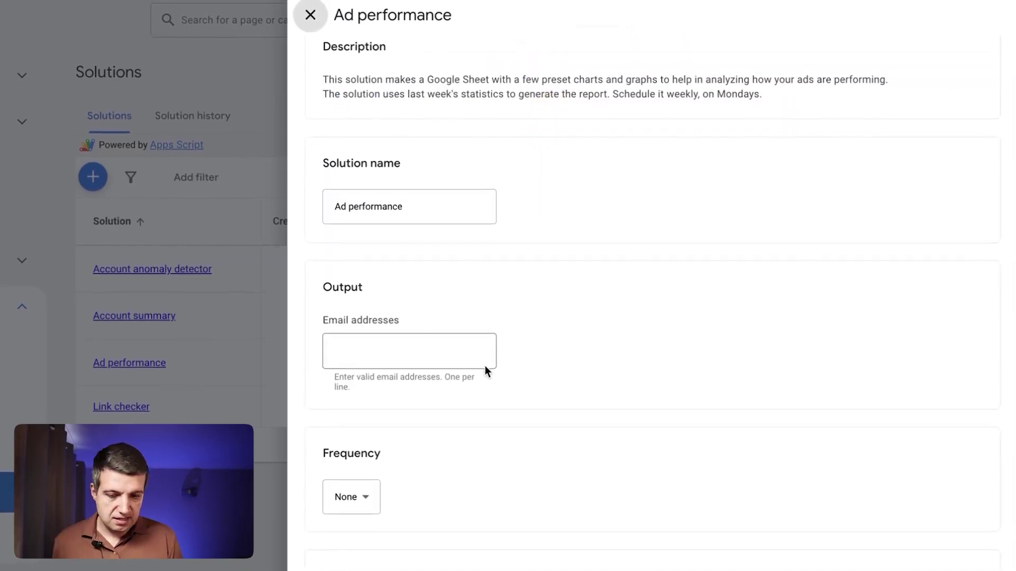
pyautogui.scroll(-1, 366, 487)
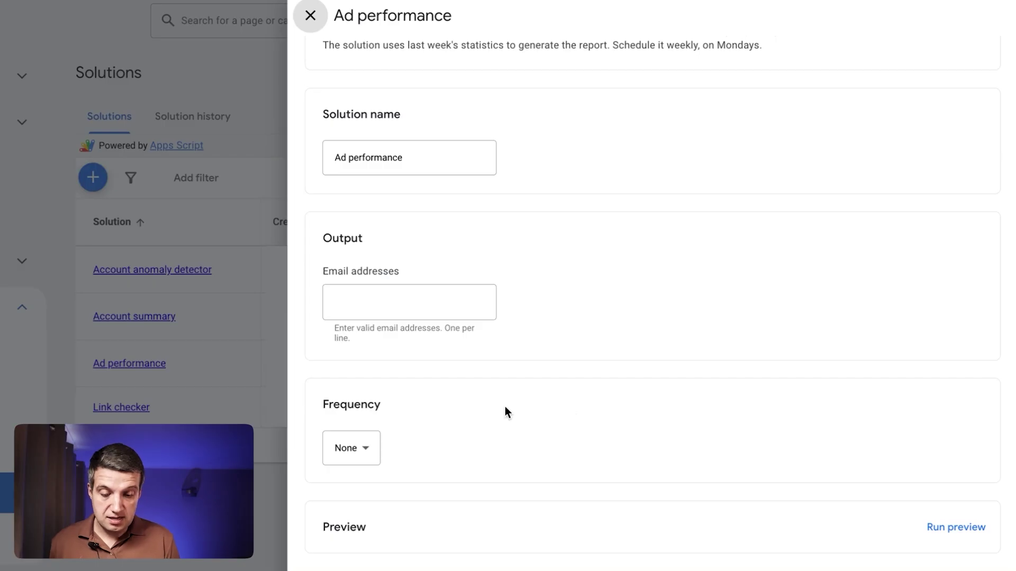
# Schedule the Ad performance report to run Weekly on Monday.
pyautogui.click(354, 451)
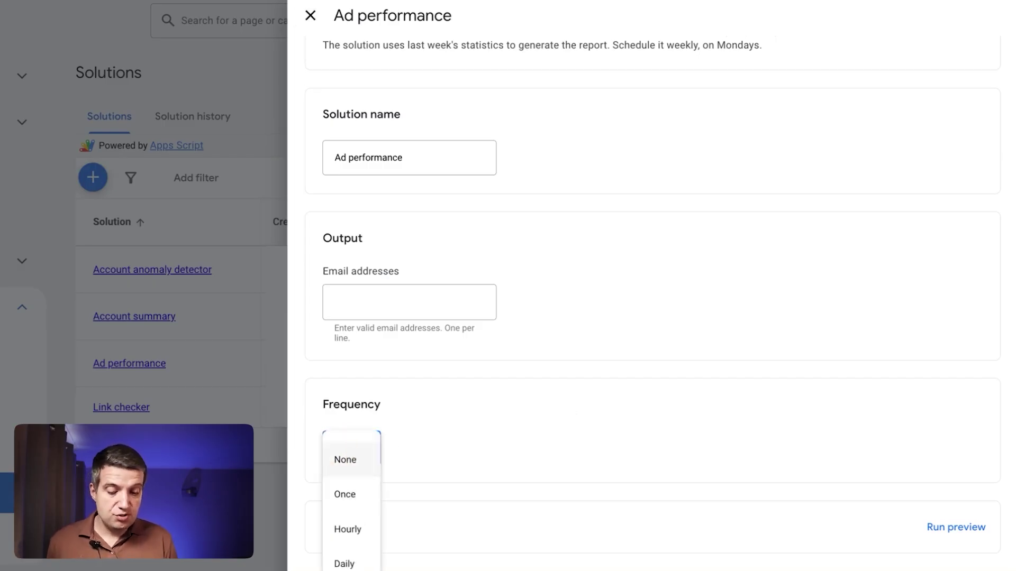
pyautogui.click(346, 570)
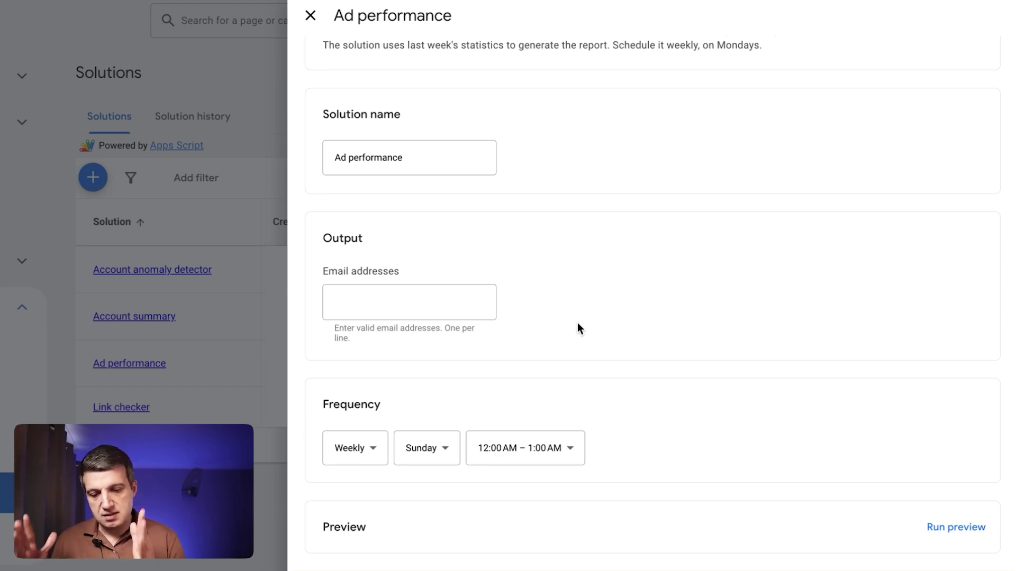
pyautogui.click(407, 447)
pyautogui.click(432, 268)
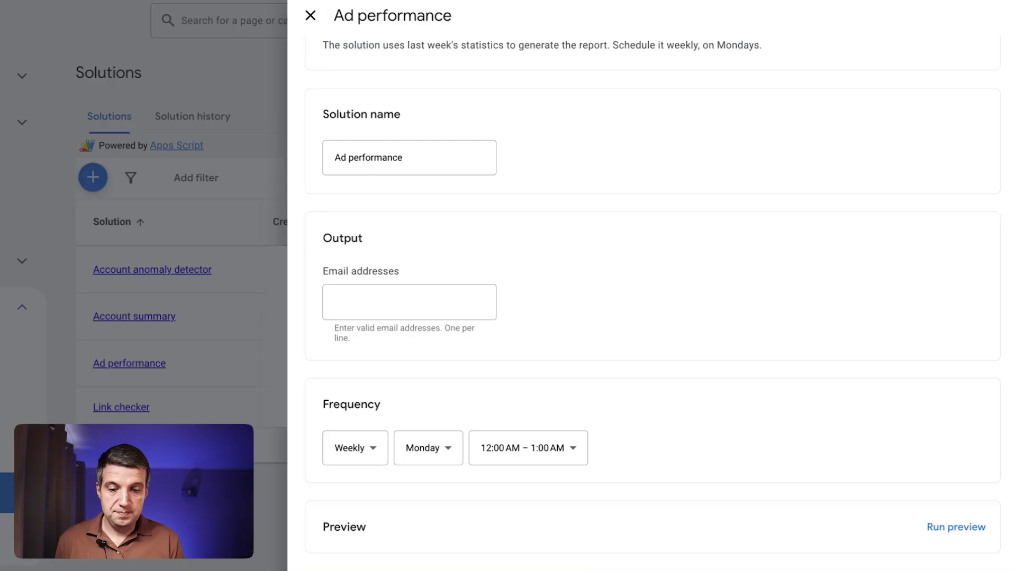
pyautogui.click(310, 15)
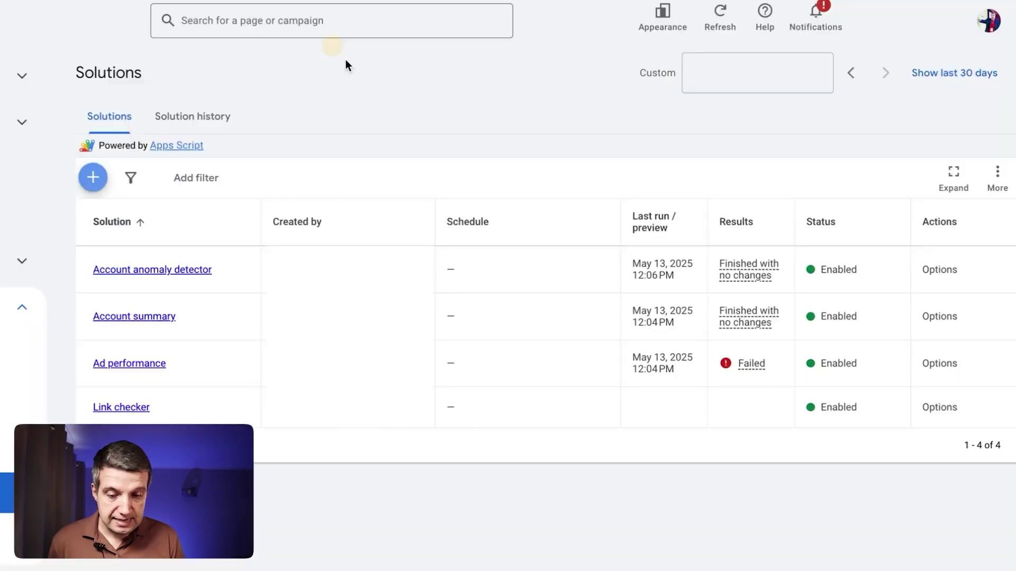
pyautogui.click(87, 188)
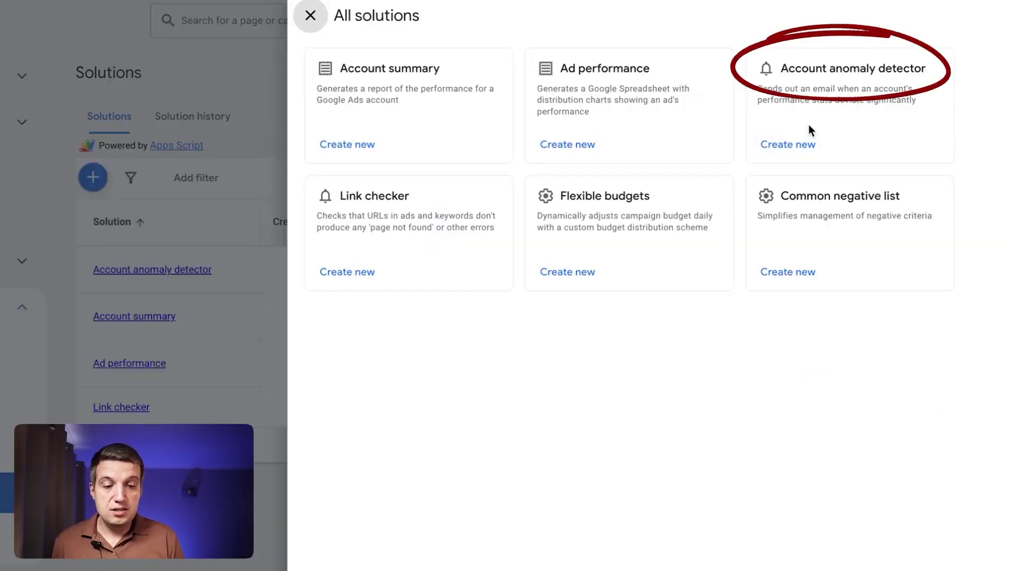
pyautogui.click(782, 157)
pyautogui.scroll(-4, 649, 358)
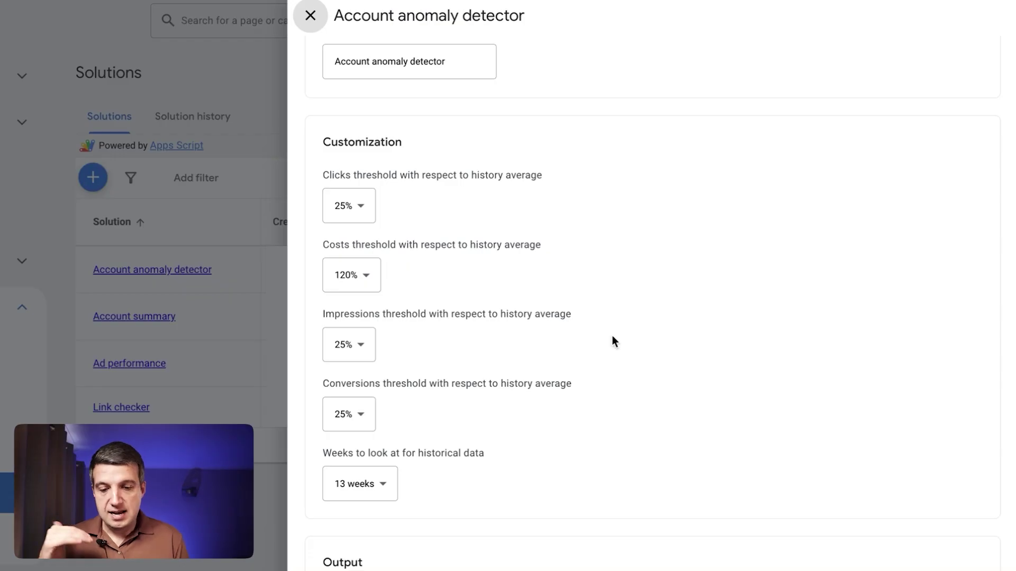
pyautogui.scroll(-1, 477, 345)
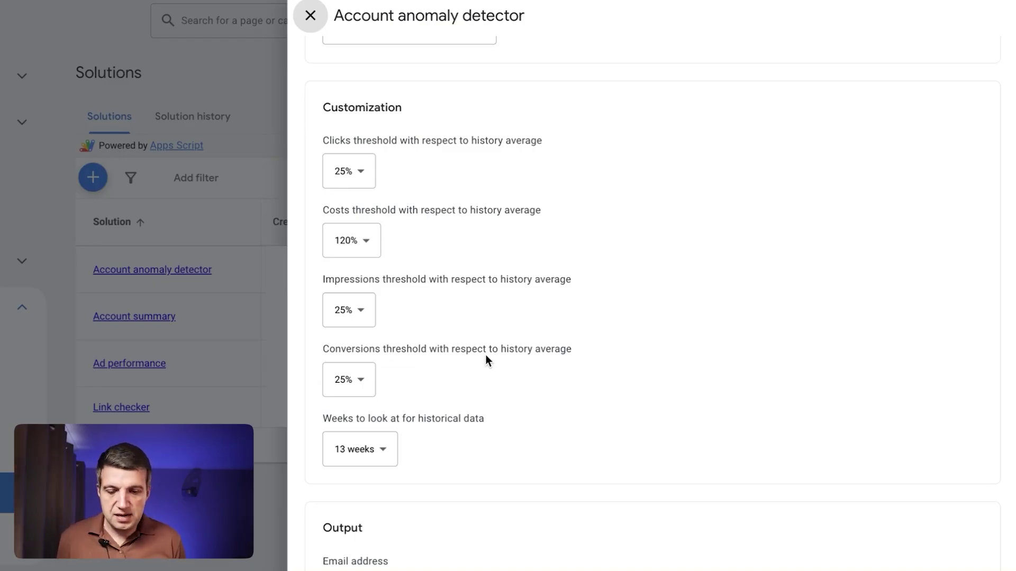
pyautogui.press('Tab')
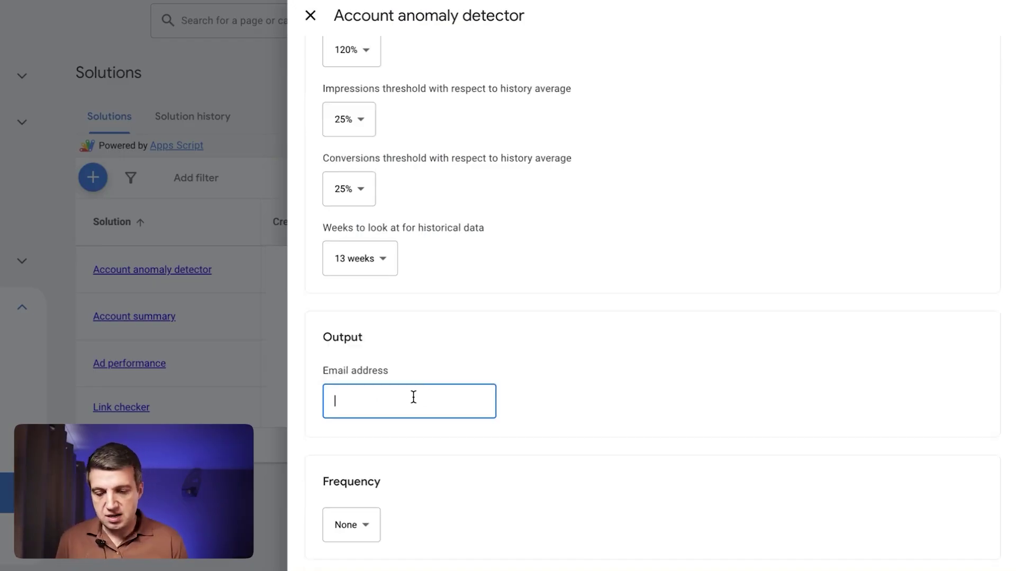
pyautogui.scroll(2, 413, 397)
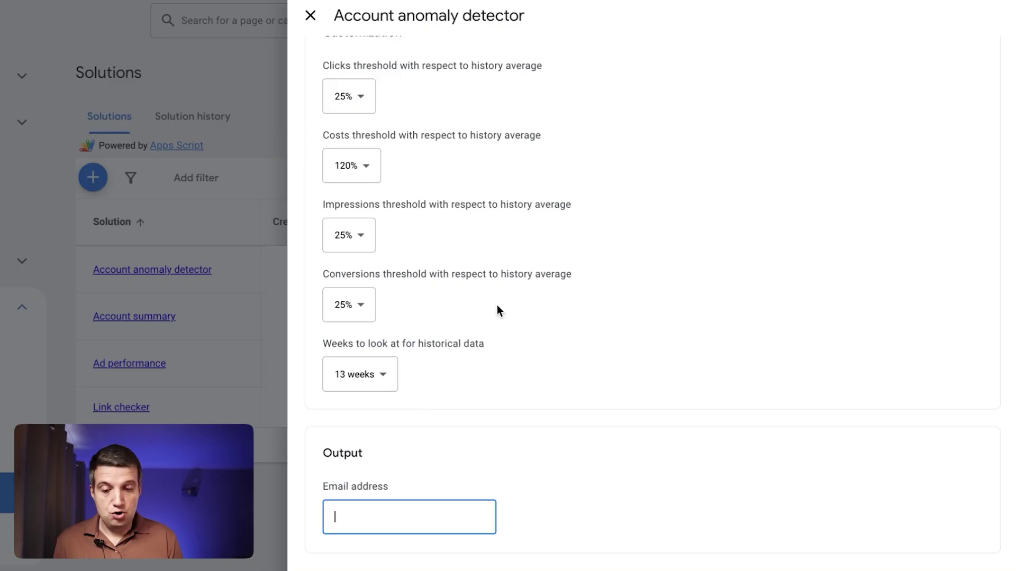
pyautogui.click(351, 304)
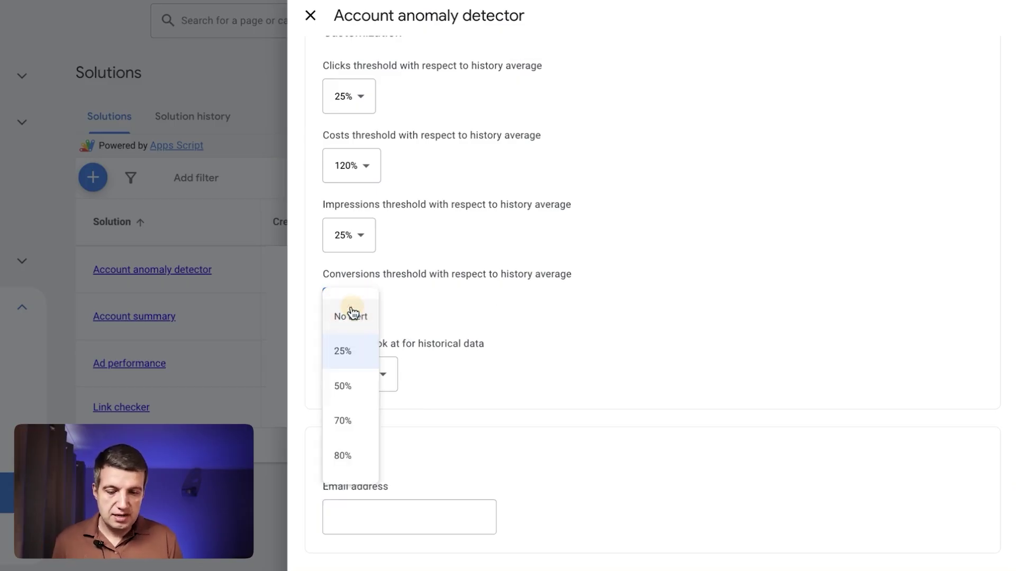
pyautogui.click(353, 365)
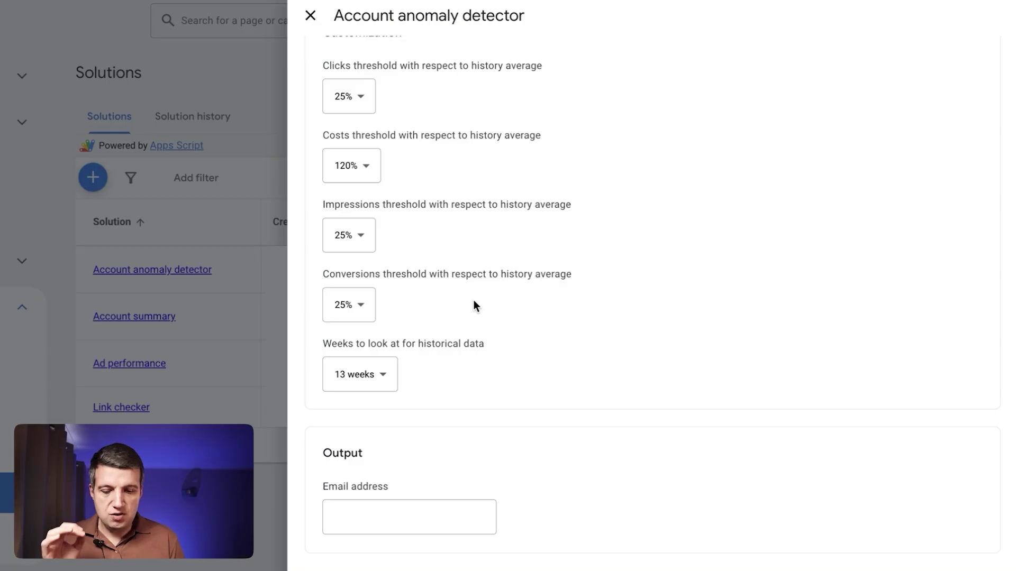
pyautogui.scroll(-4, 474, 300)
pyautogui.scroll(8, 471, 321)
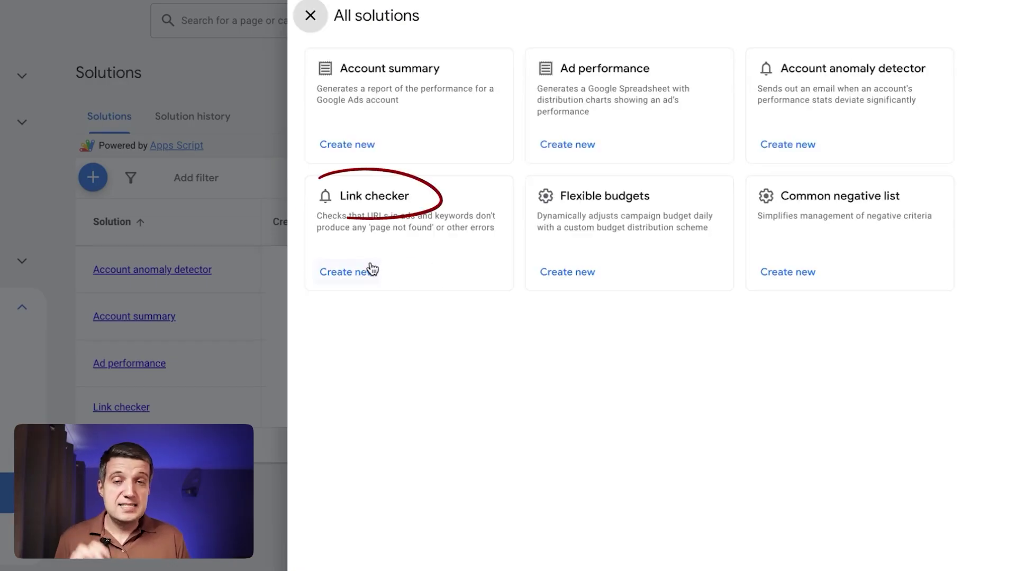
# Open a new Link checker solution and scroll through its settings.
pyautogui.click(359, 269)
pyautogui.scroll(-2, 502, 420)
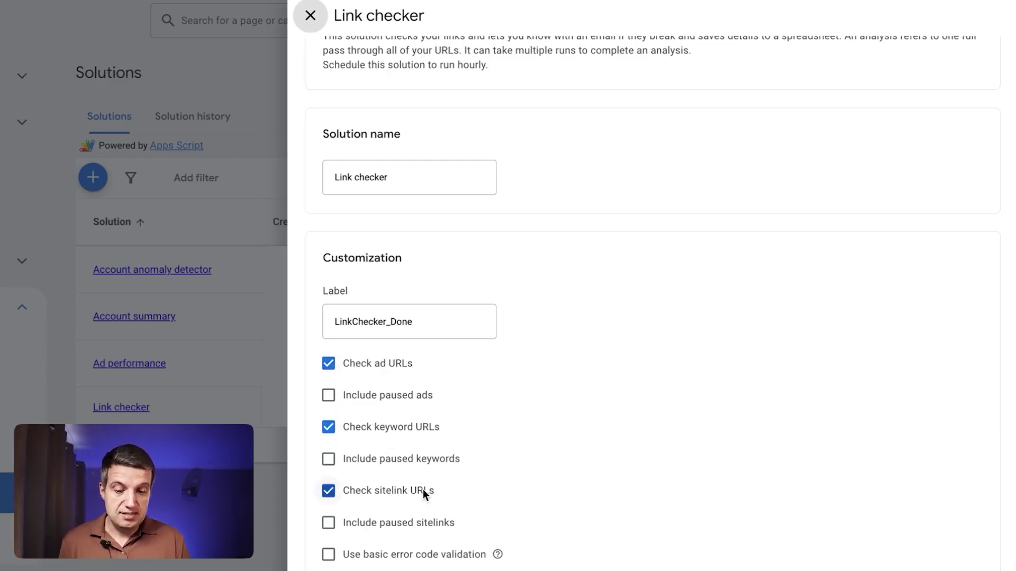
pyautogui.scroll(-5, 423, 490)
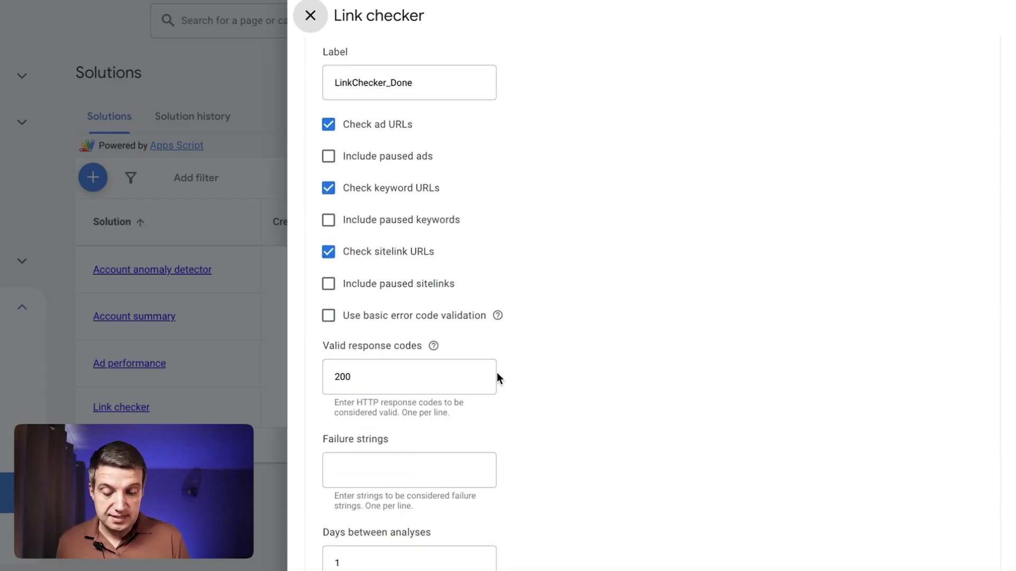
pyautogui.scroll(-1, 497, 372)
pyautogui.scroll(2, 497, 372)
pyautogui.scroll(-7, 497, 372)
pyautogui.scroll(3, 496, 372)
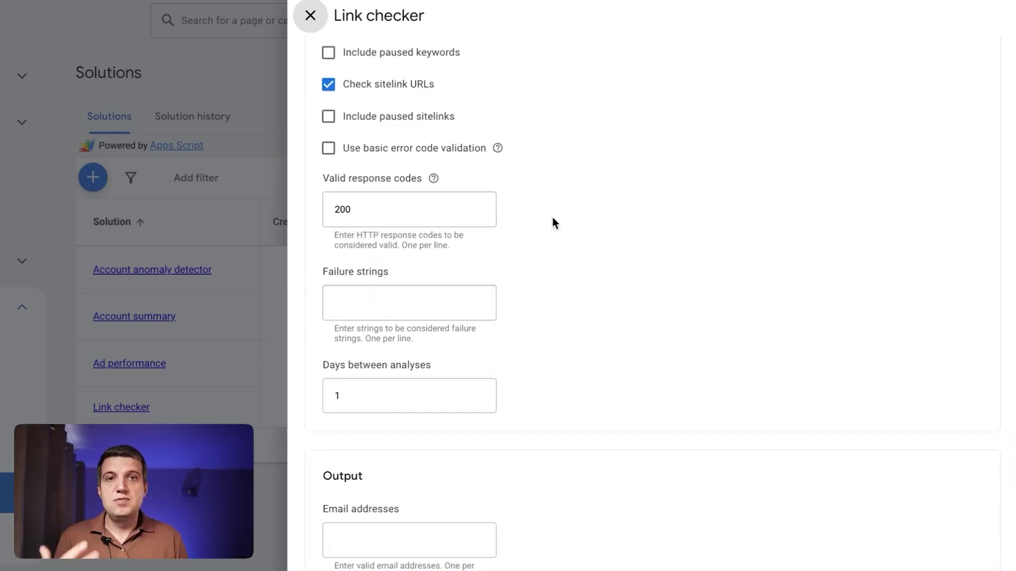
pyautogui.scroll(2, 552, 218)
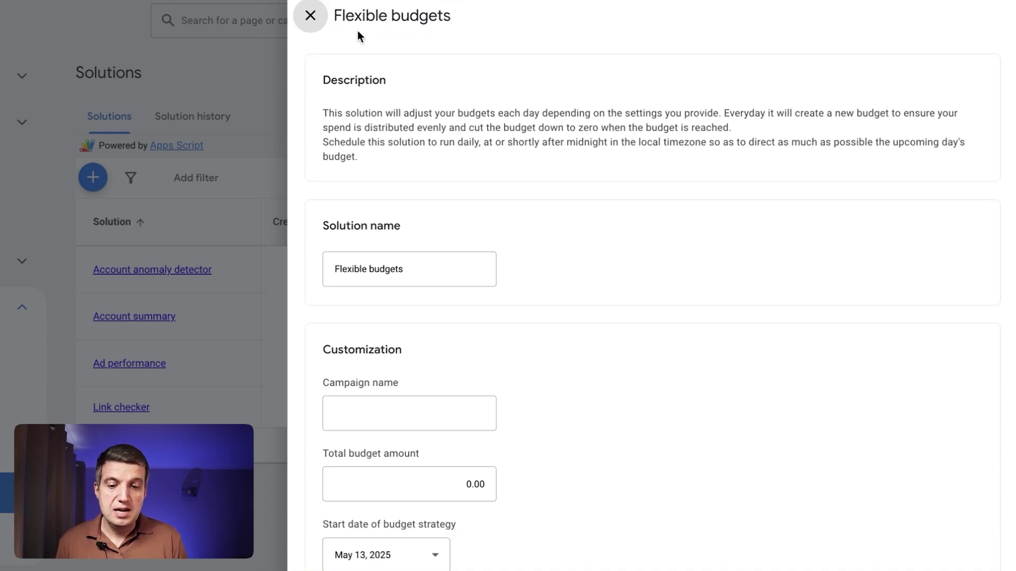
# Enter a total budget amount of 2,000.00 for Flexible budgets.
pyautogui.scroll(-2, 512, 535)
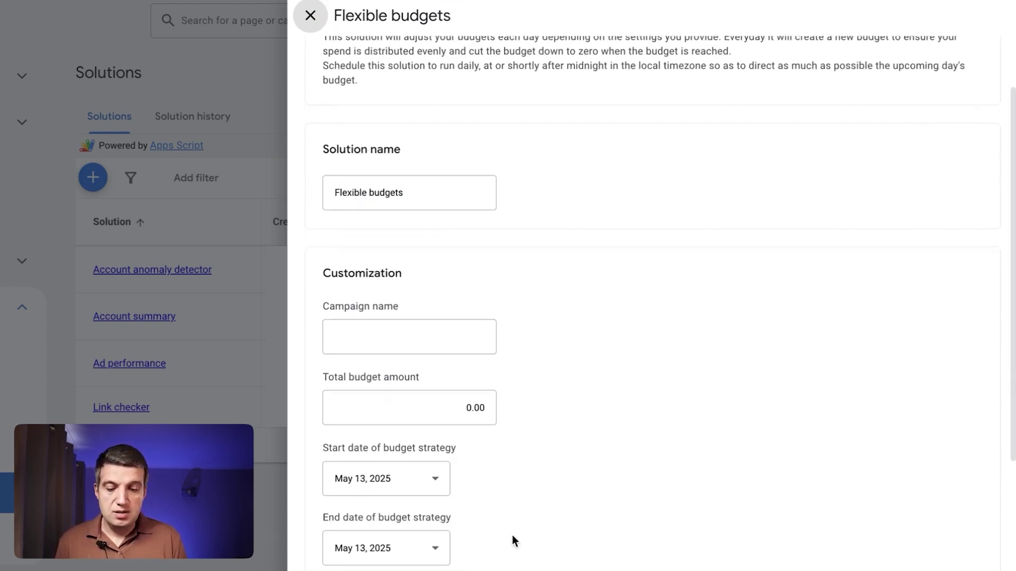
pyautogui.click(466, 409)
pyautogui.write('20')
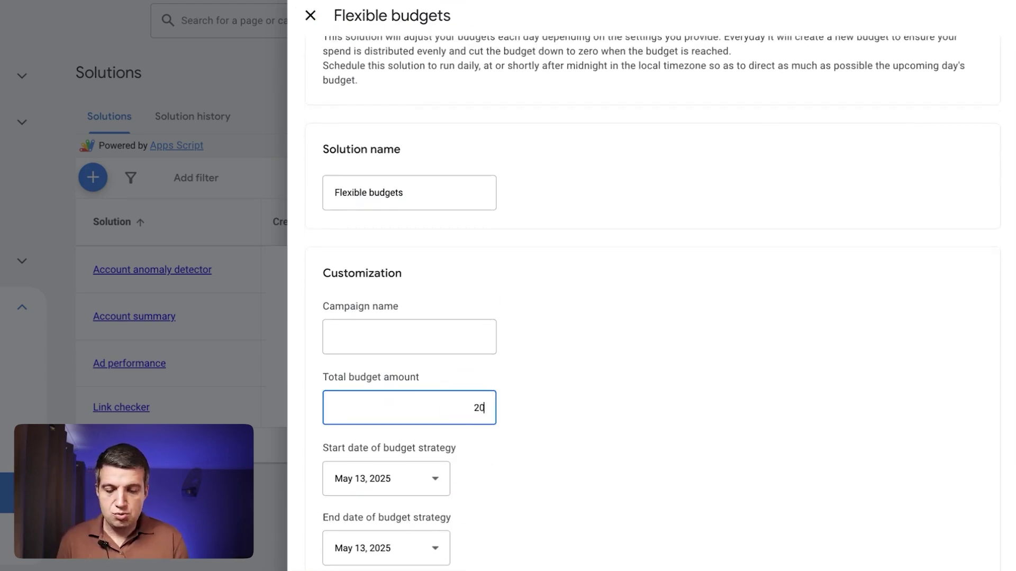
pyautogui.scroll(-1, 377, 443)
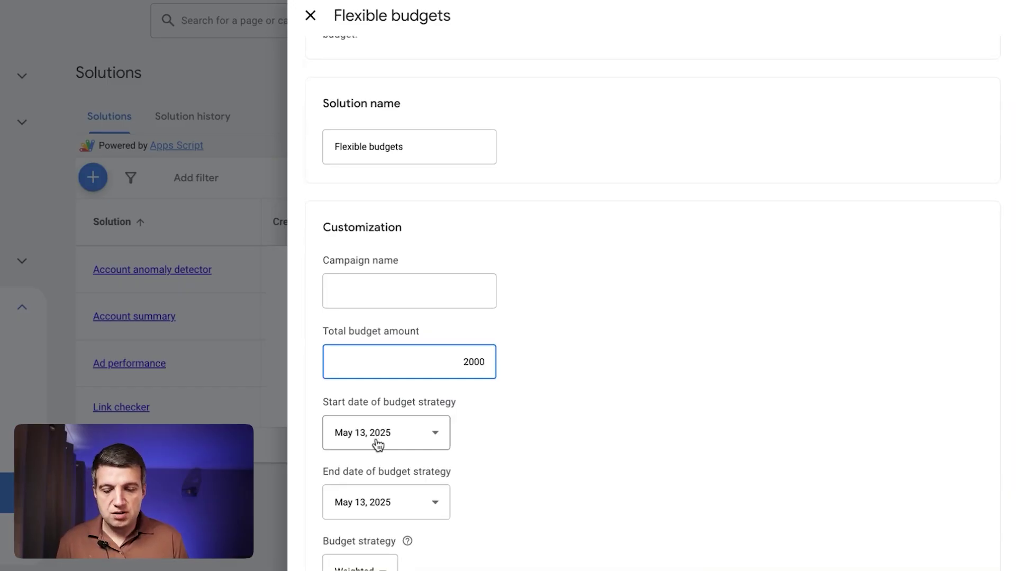
pyautogui.scroll(-3, 376, 443)
pyautogui.click(425, 402)
# Choose Equal weight as the budget strategy.
pyautogui.click(380, 412)
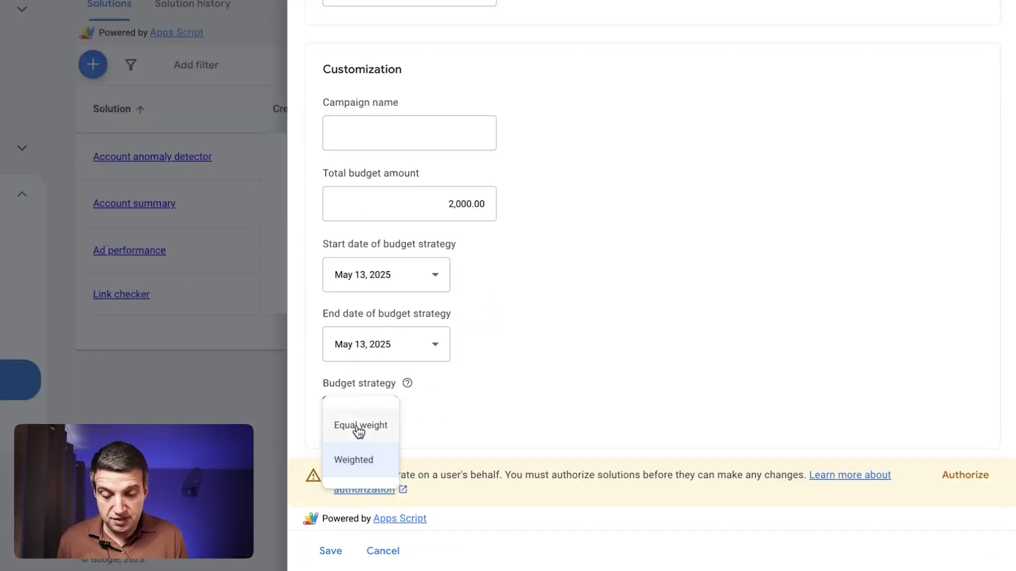
pyautogui.click(358, 430)
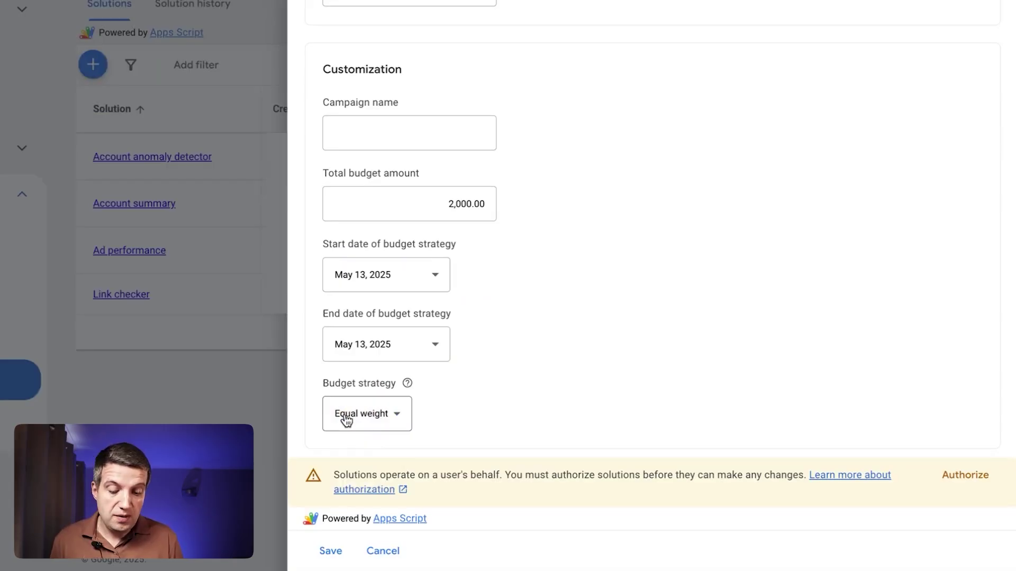
pyautogui.click(361, 415)
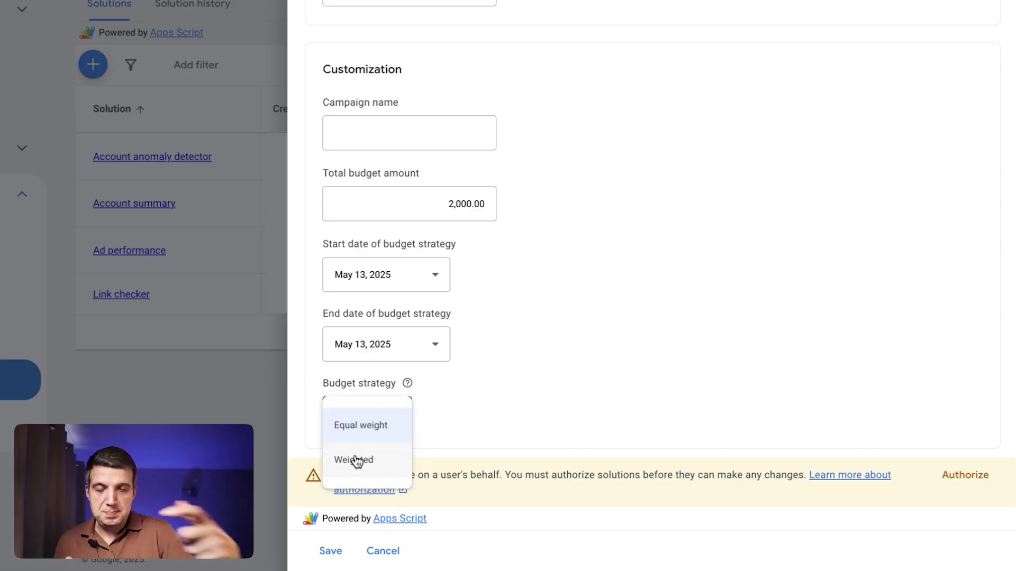
pyautogui.click(473, 417)
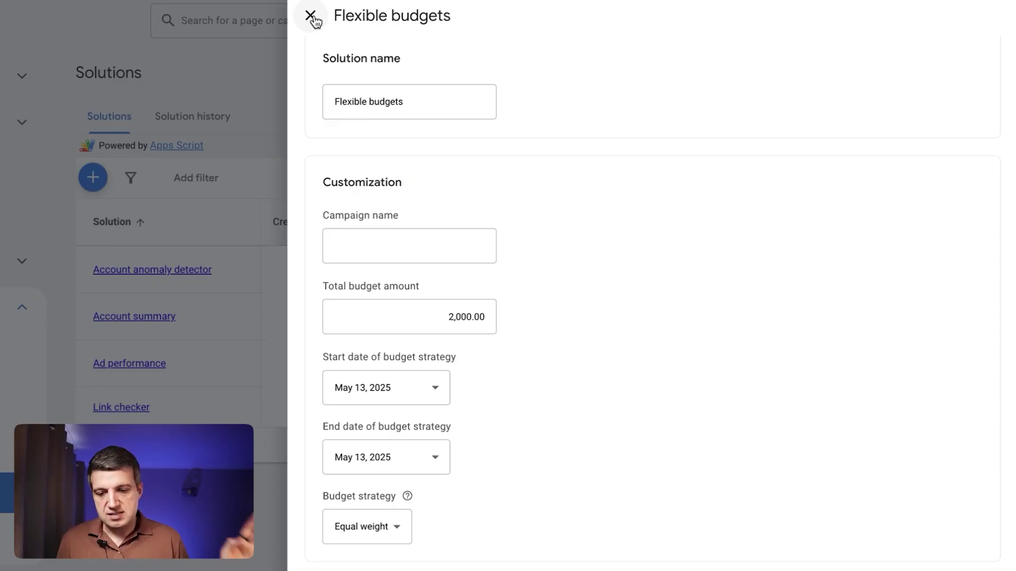
# Leave Flexible budgets, open a new Common negative list form, scroll through its fields, and close it.
pyautogui.click(312, 17)
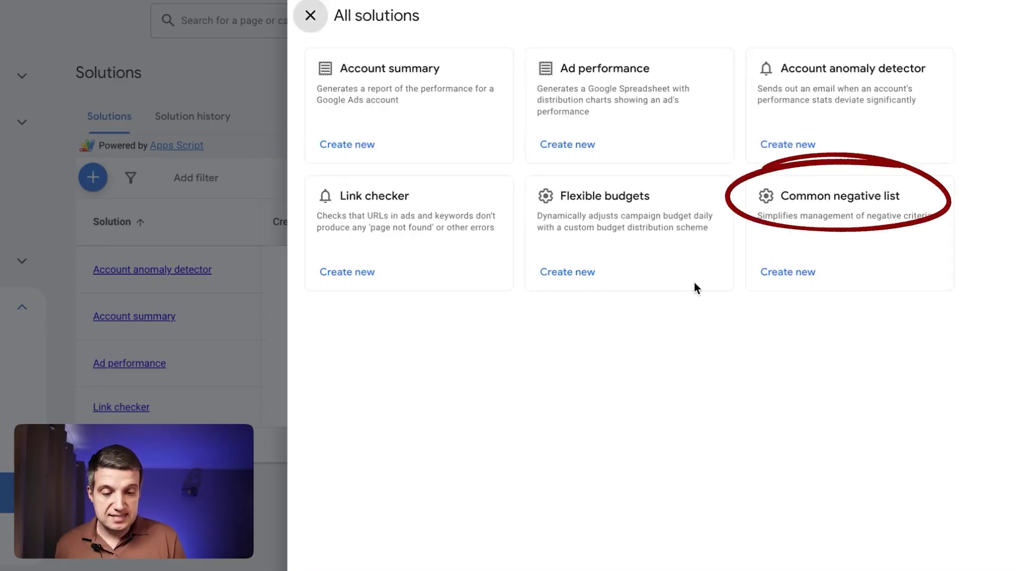
pyautogui.click(786, 272)
pyautogui.scroll(-2, 608, 414)
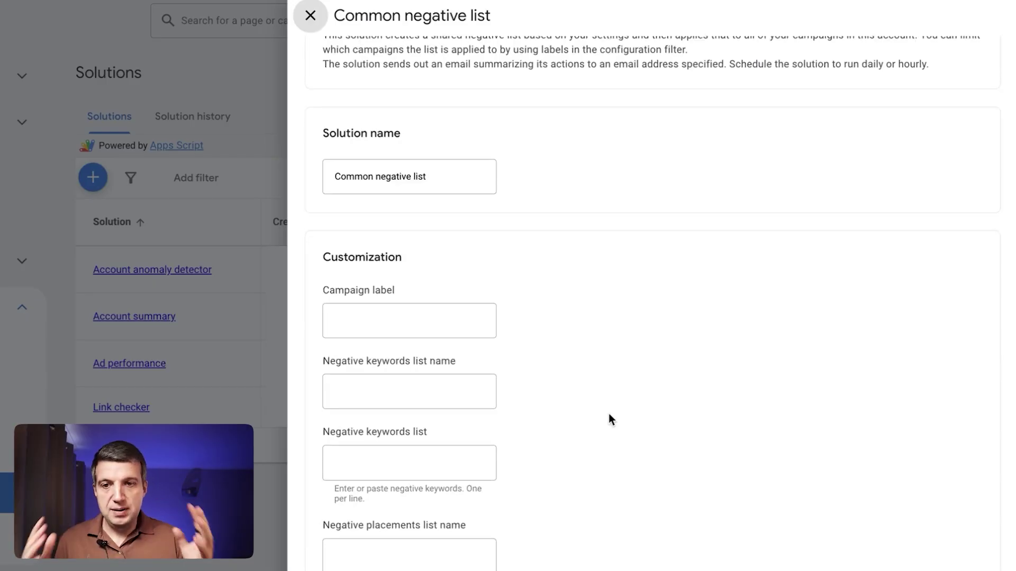
pyautogui.scroll(-1, 608, 413)
pyautogui.scroll(-1, 609, 414)
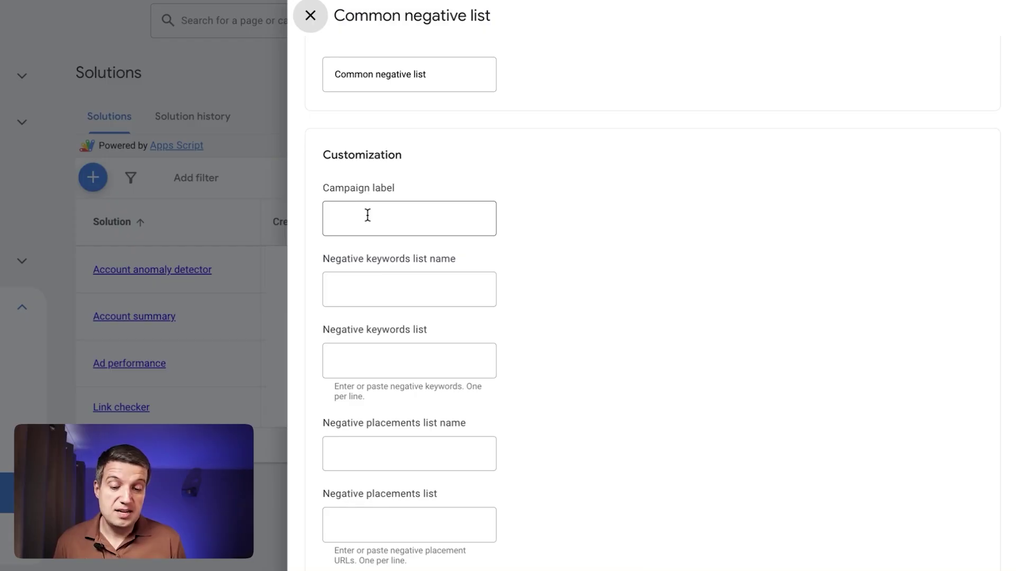
pyautogui.click(312, 29)
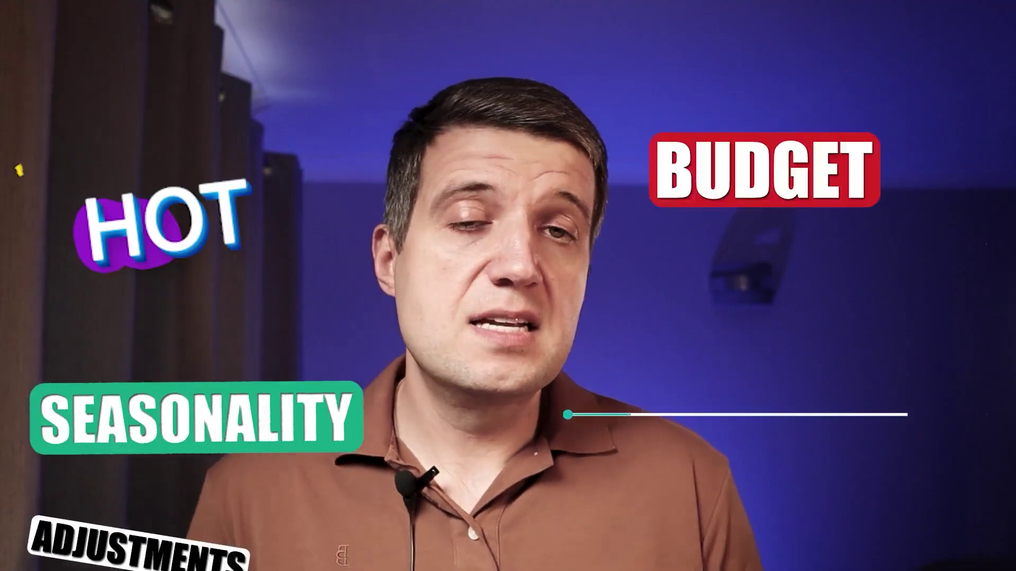
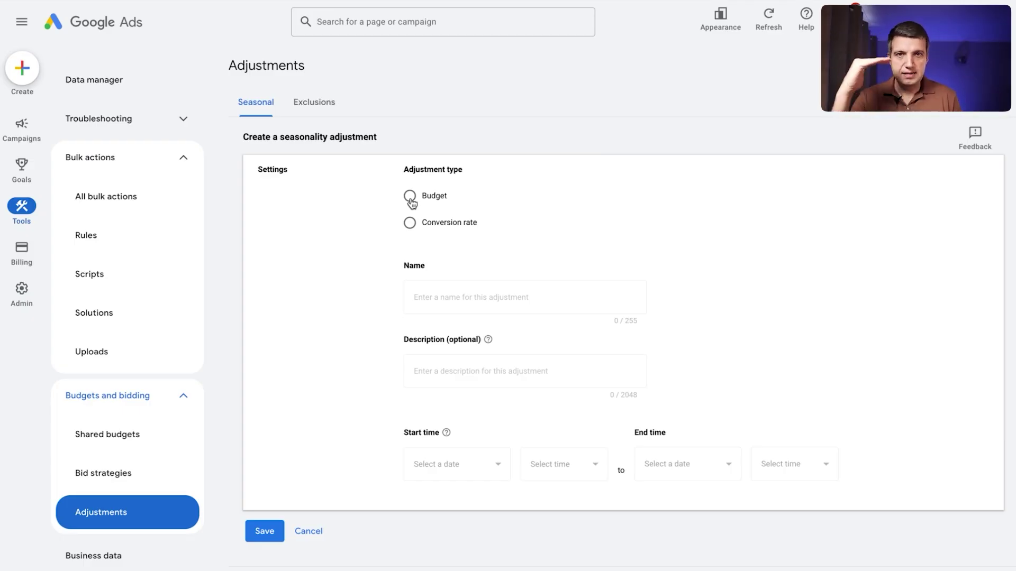
# Choose the Budget adjustment type and review the dates, campaign and daily budget amount sections.
pyautogui.click(410, 200)
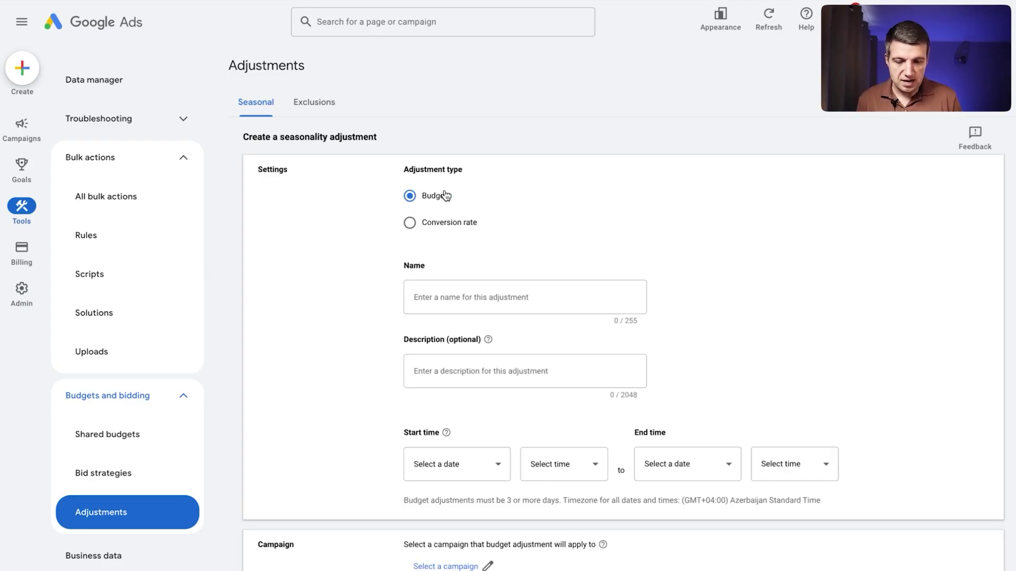
pyautogui.scroll(-2, 463, 222)
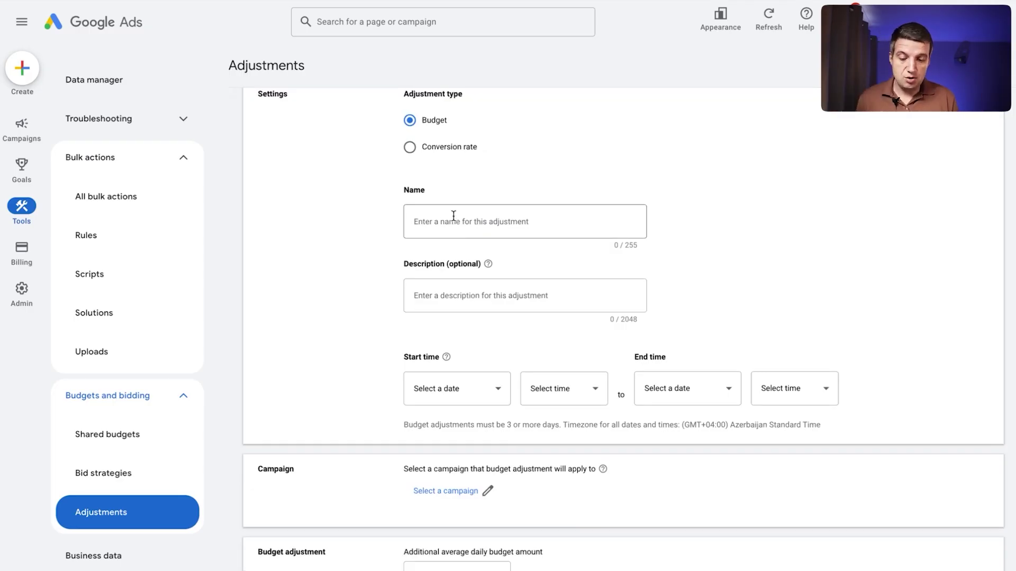
pyautogui.scroll(-3, 453, 215)
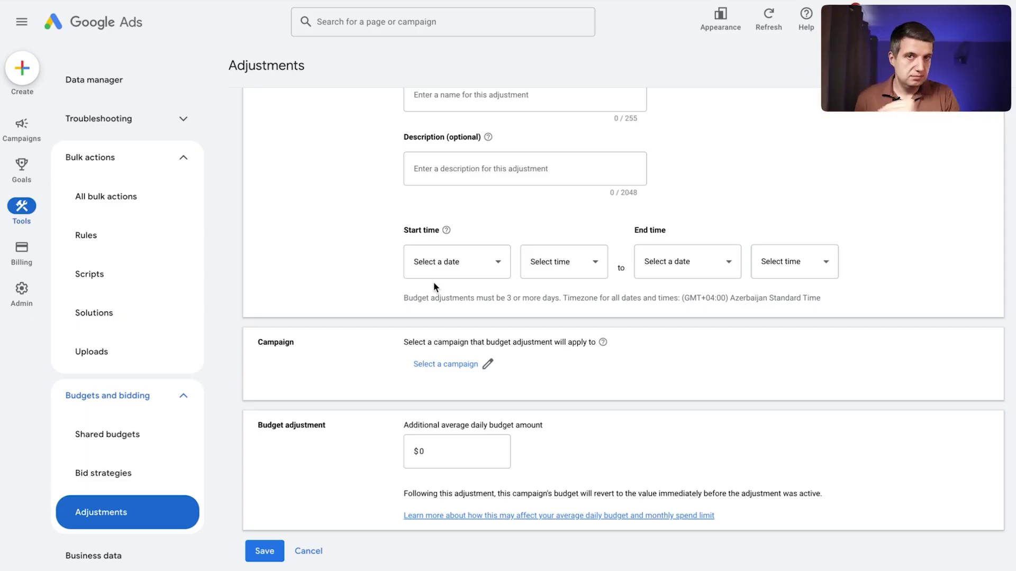
pyautogui.scroll(-1, 477, 297)
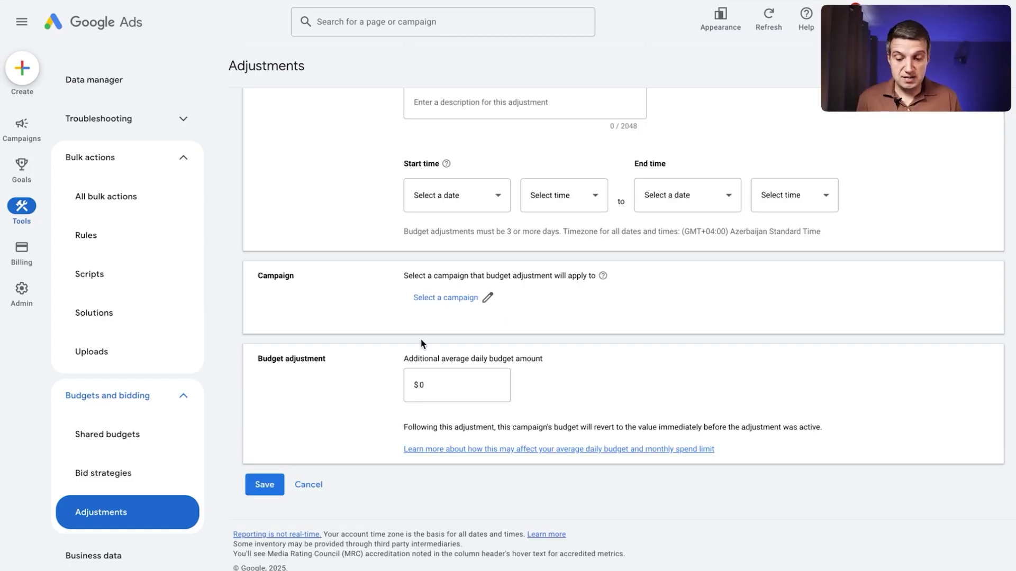
# Replace the $0 additional average daily budget with 100 and highlight the note about the budget reverting afterwards.
pyautogui.click(464, 381)
pyautogui.hotkey('ctrl', 'a')
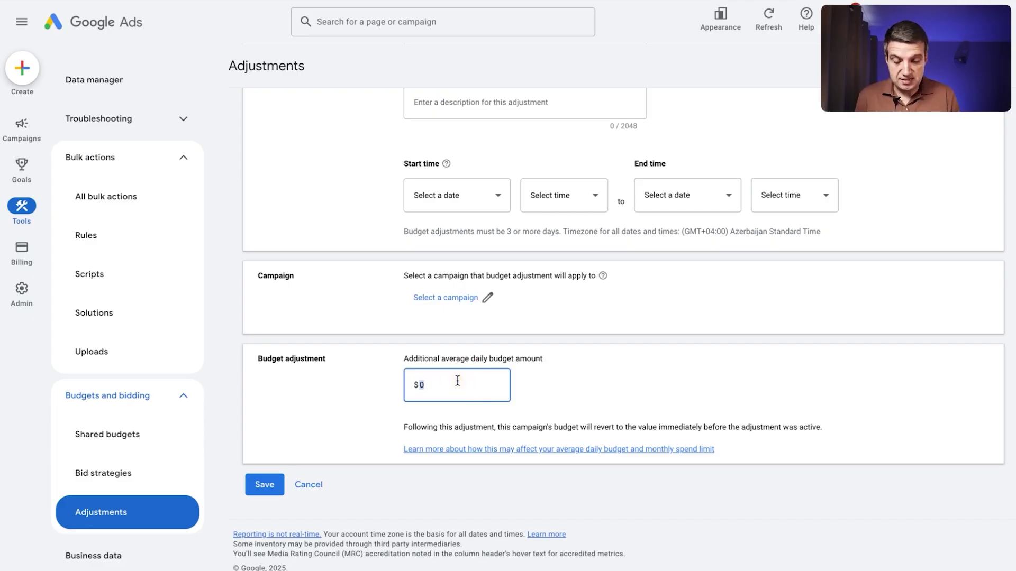
pyautogui.write('100')
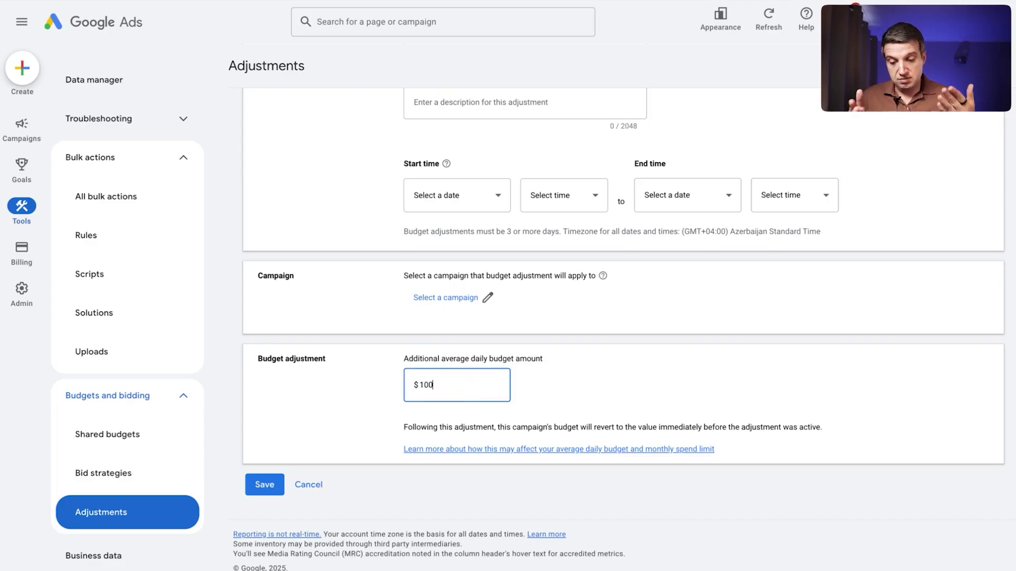
pyautogui.click(514, 389)
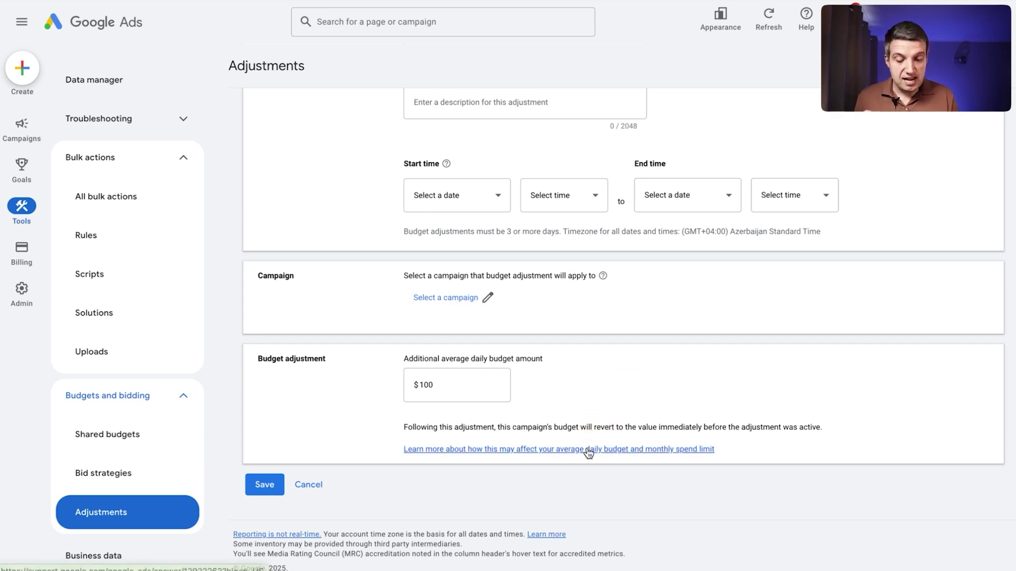
pyautogui.click(582, 427)
pyautogui.moveTo(582, 427); pyautogui.dragTo(728, 427)
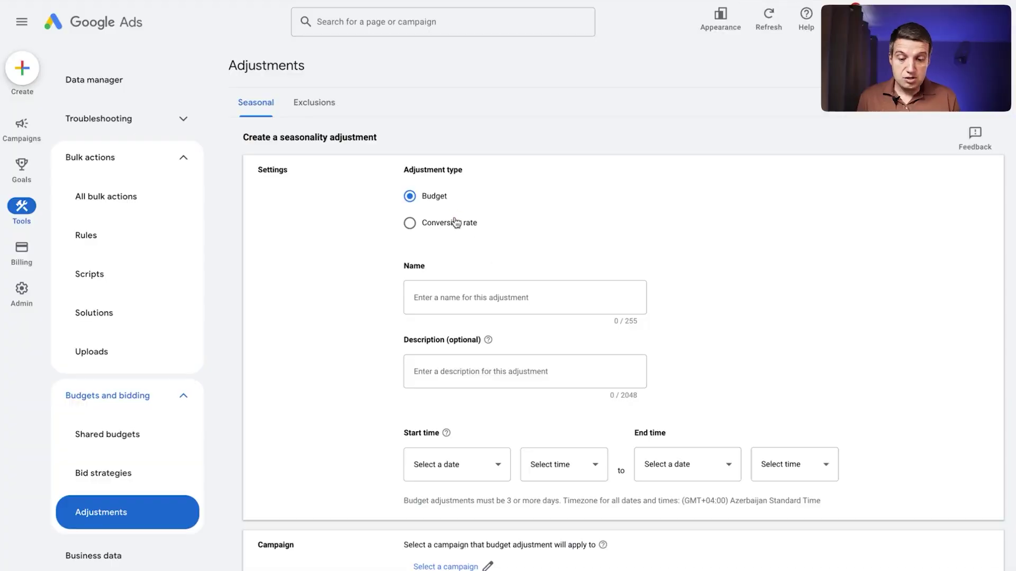
# Choose the Conversion rate adjustment type and review its Scope and Conversion rate adjustment sections.
pyautogui.click(454, 222)
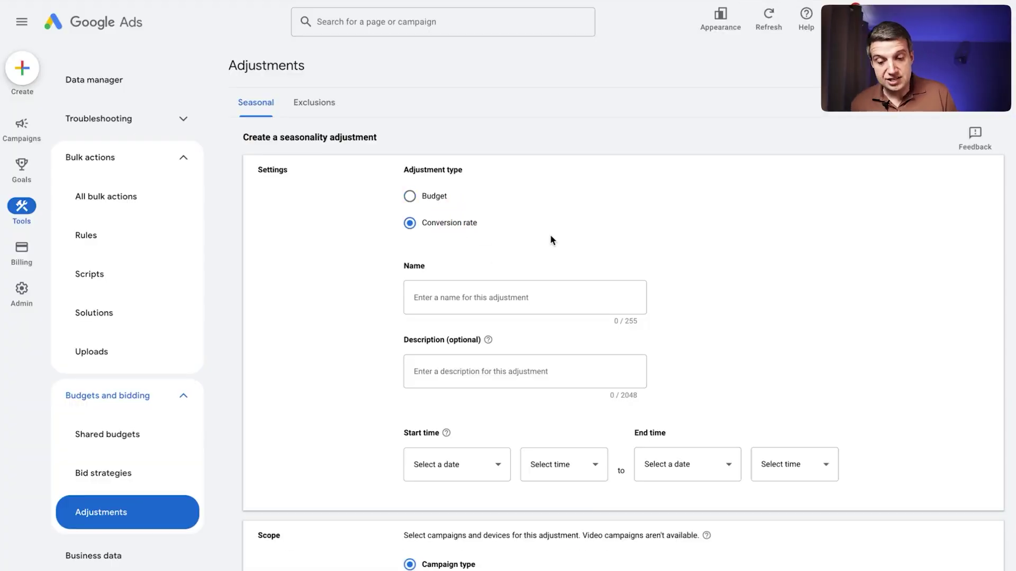
pyautogui.scroll(-2, 612, 244)
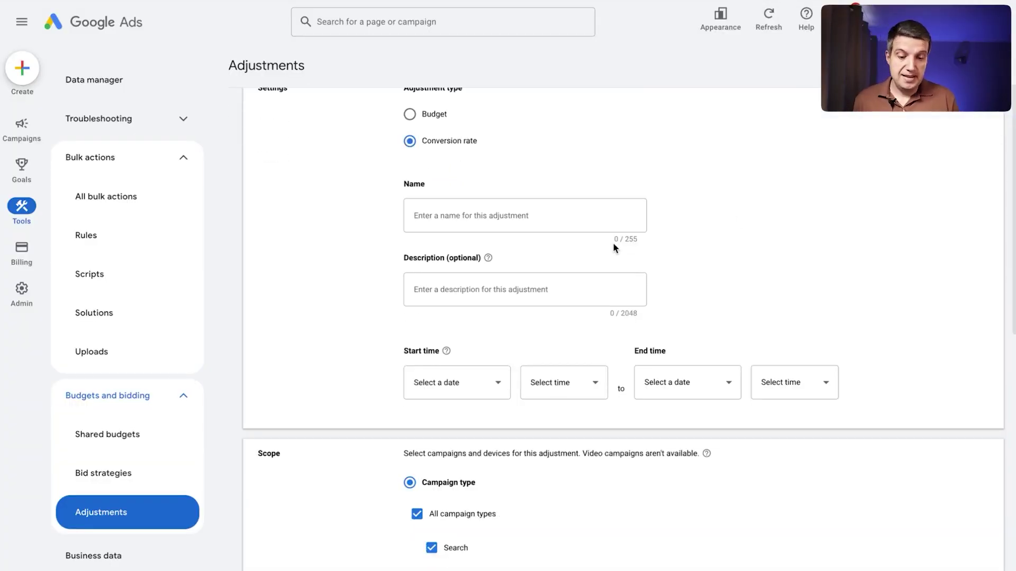
pyautogui.scroll(-6, 818, 258)
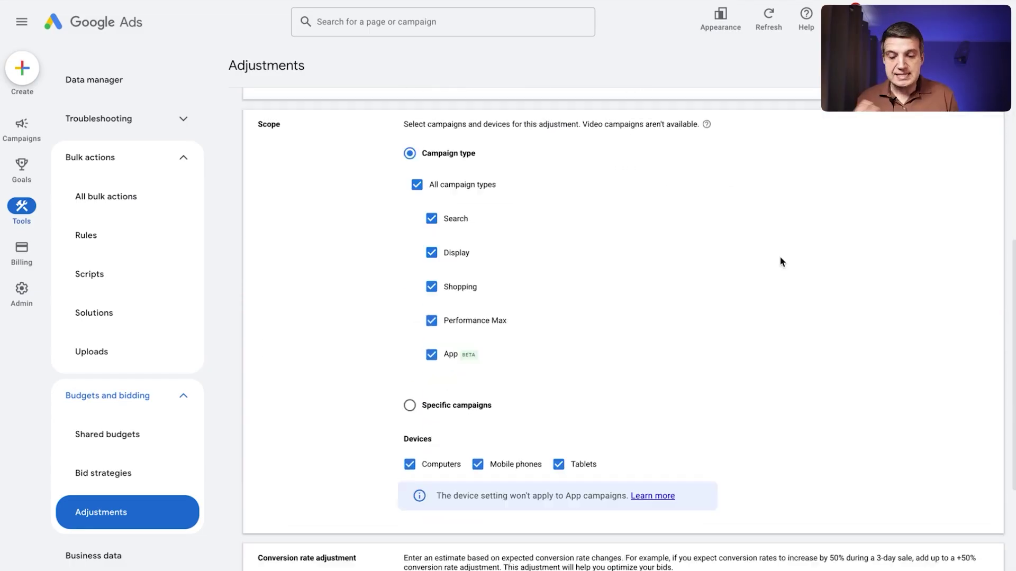
pyautogui.scroll(-3, 780, 258)
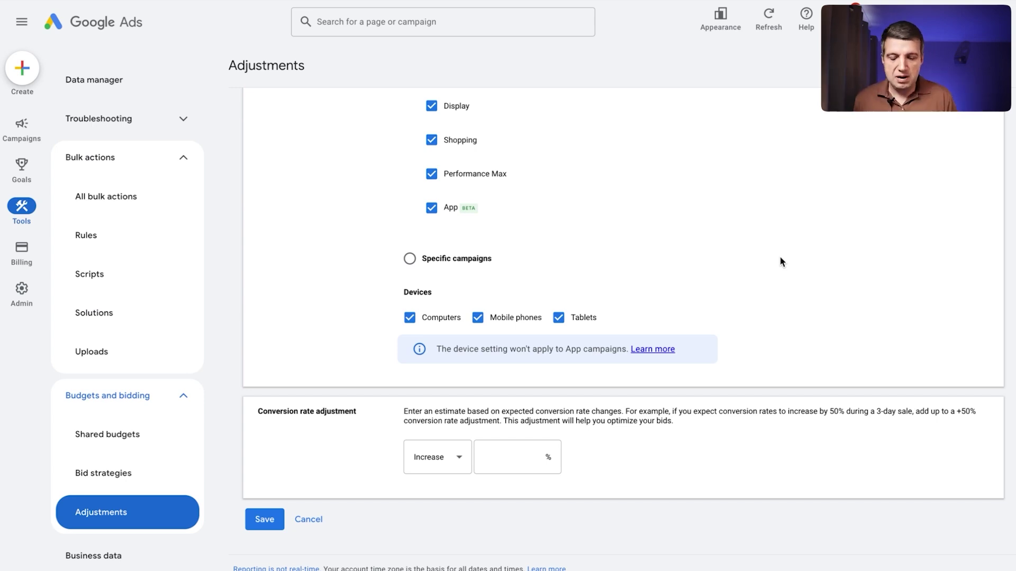
# Enter a 100% Increase and highlight the example's resulting 10% conversion rate.
pyautogui.click(515, 457)
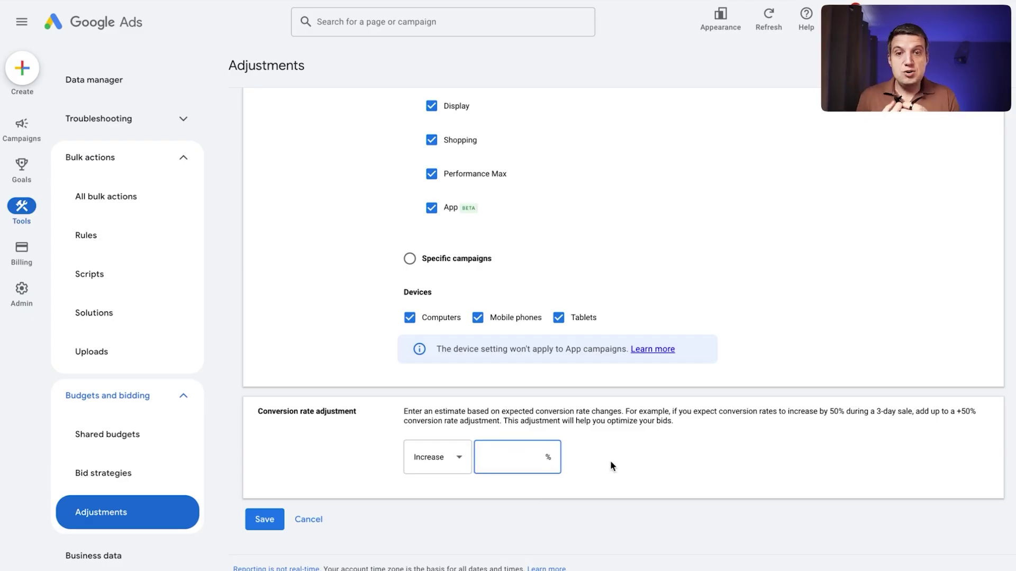
pyautogui.write('100')
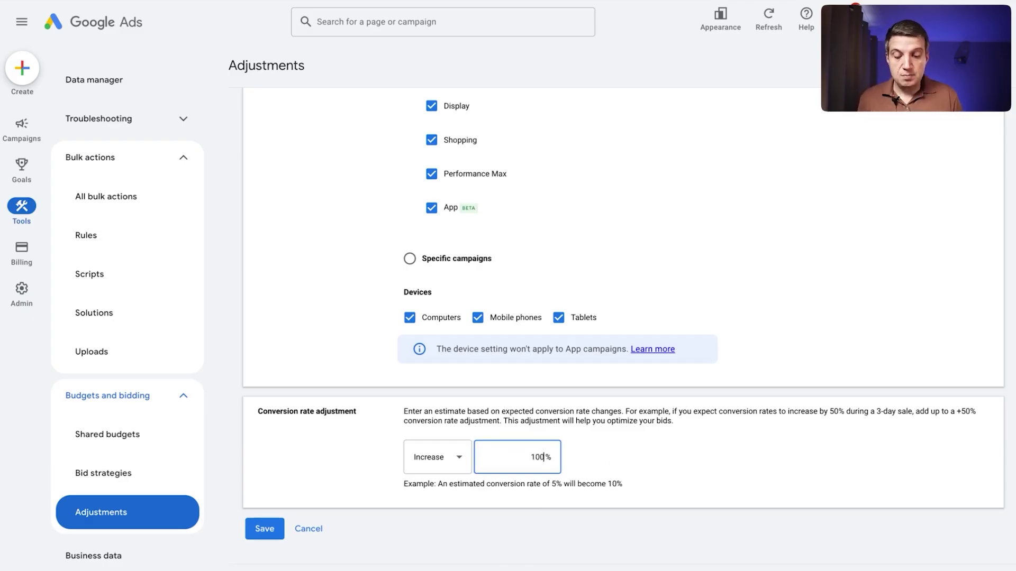
pyautogui.click(558, 485)
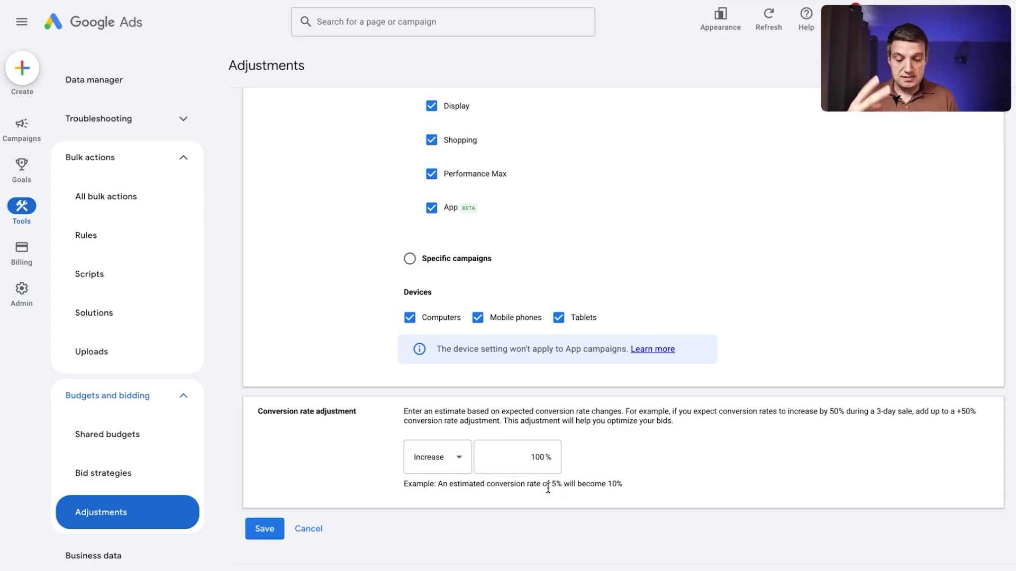
pyautogui.click(548, 486)
pyautogui.moveTo(553, 486); pyautogui.dragTo(623, 485)
pyautogui.scroll(2, 630, 475)
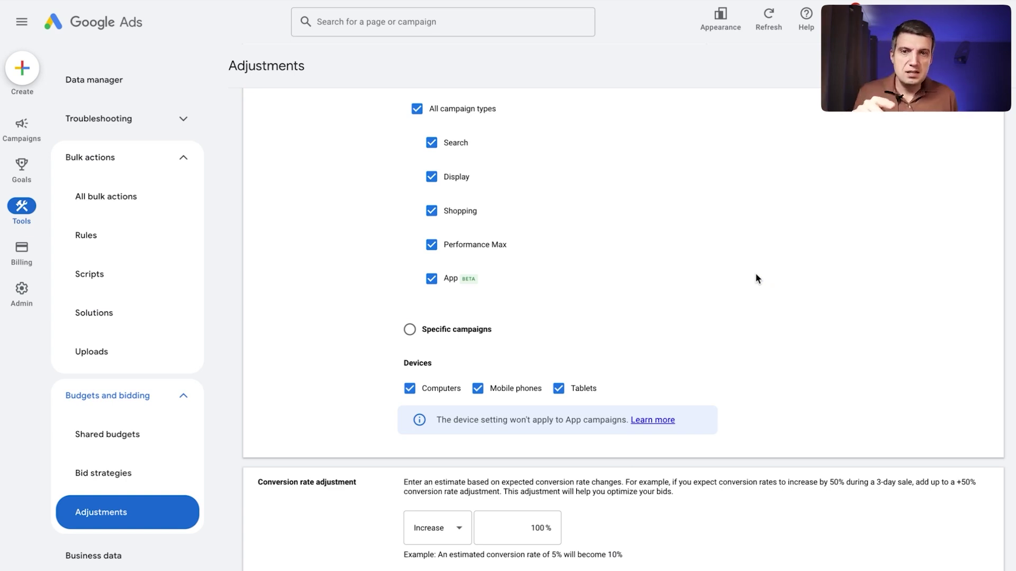
# Return to the top of the form and choose the Budget adjustment type again.
pyautogui.scroll(8, 756, 274)
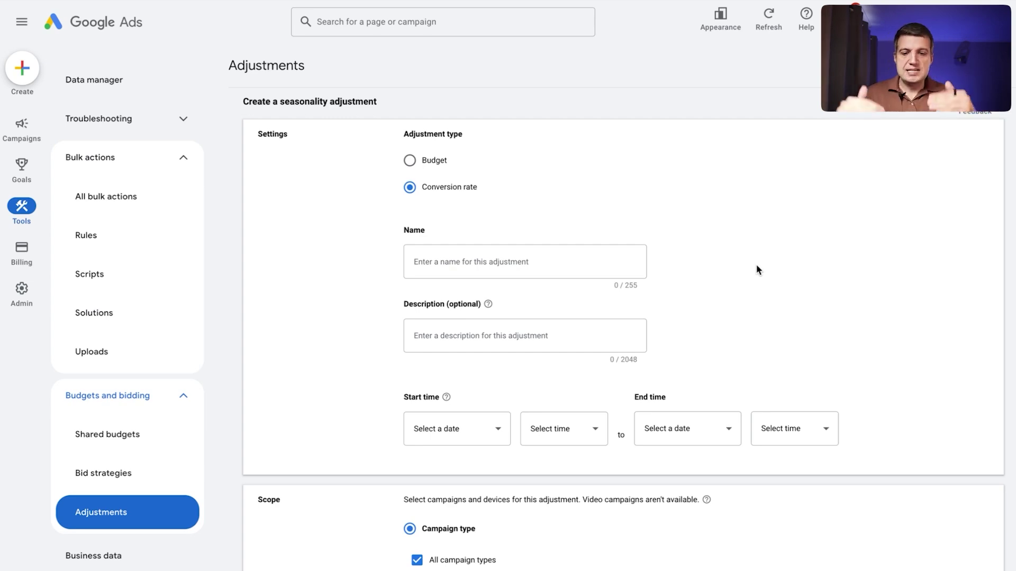
pyautogui.scroll(-7, 740, 297)
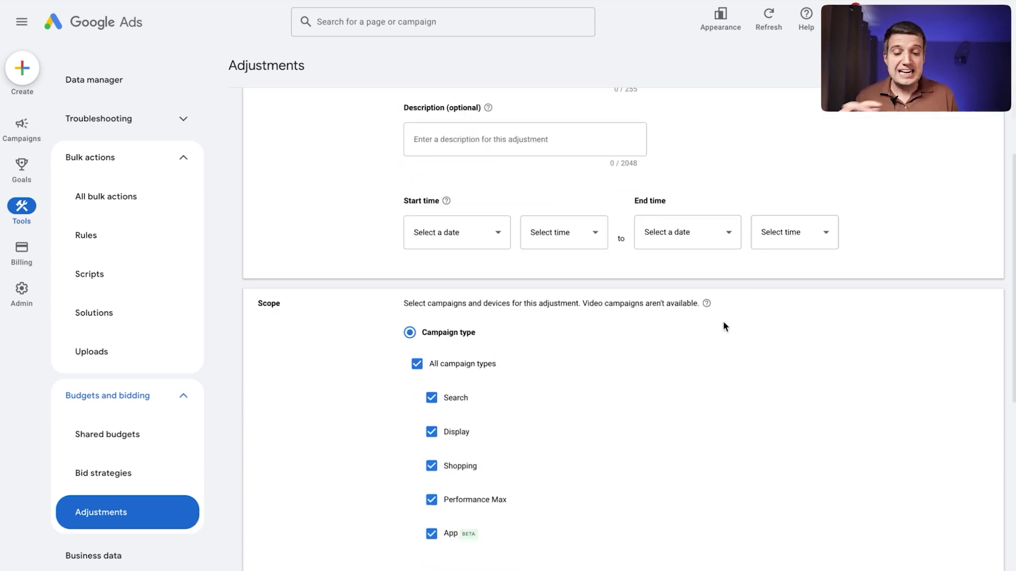
pyautogui.scroll(8, 659, 449)
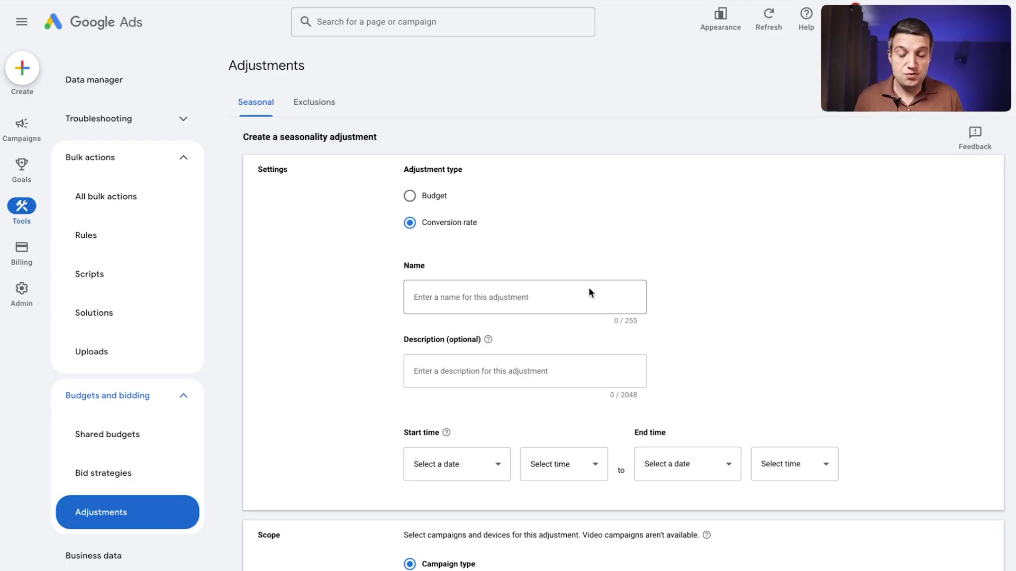
pyautogui.click(410, 195)
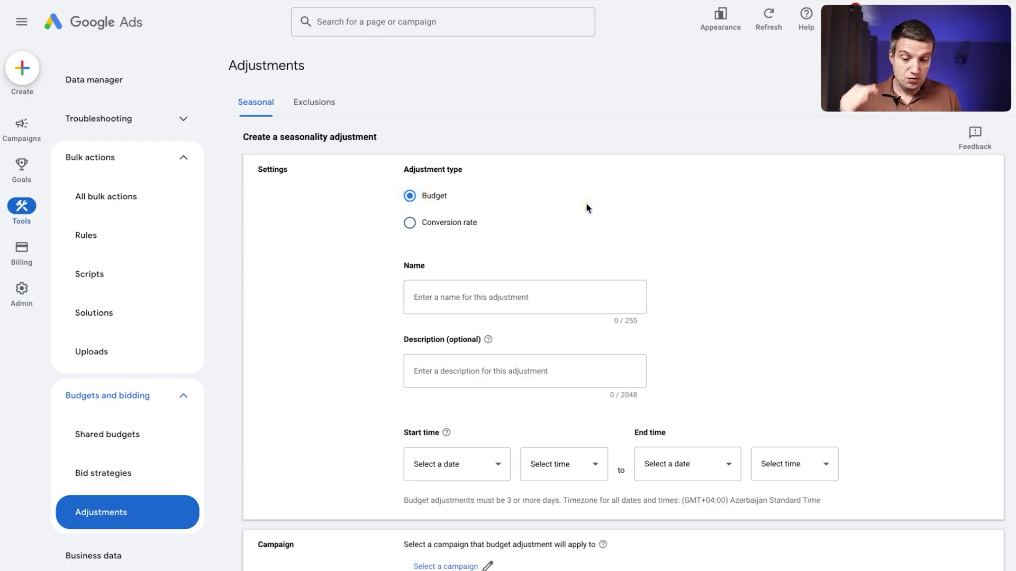
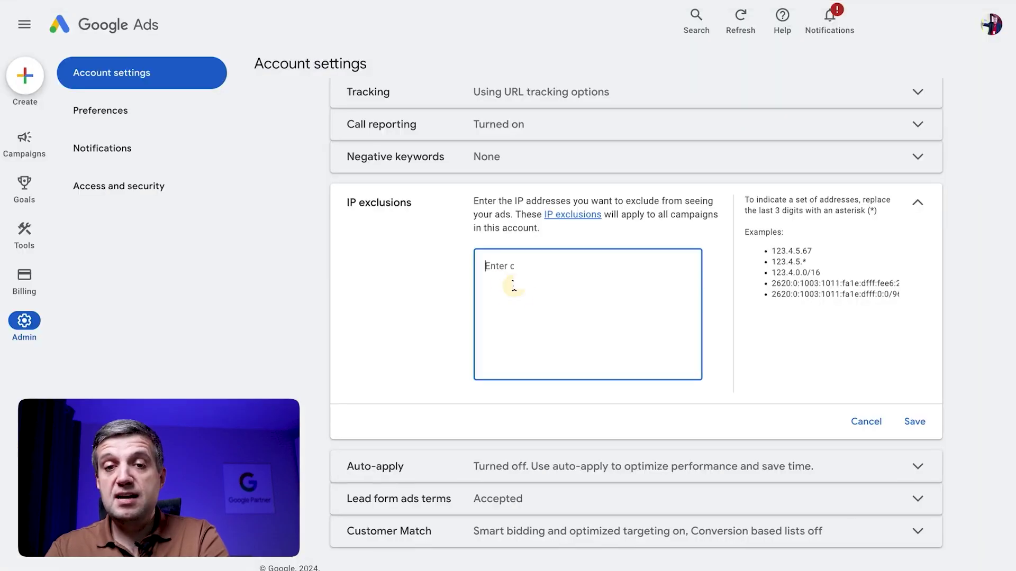
# Paste the first suspicious address, 90.243, into the IP exclusions box.
pyautogui.write('90.243')
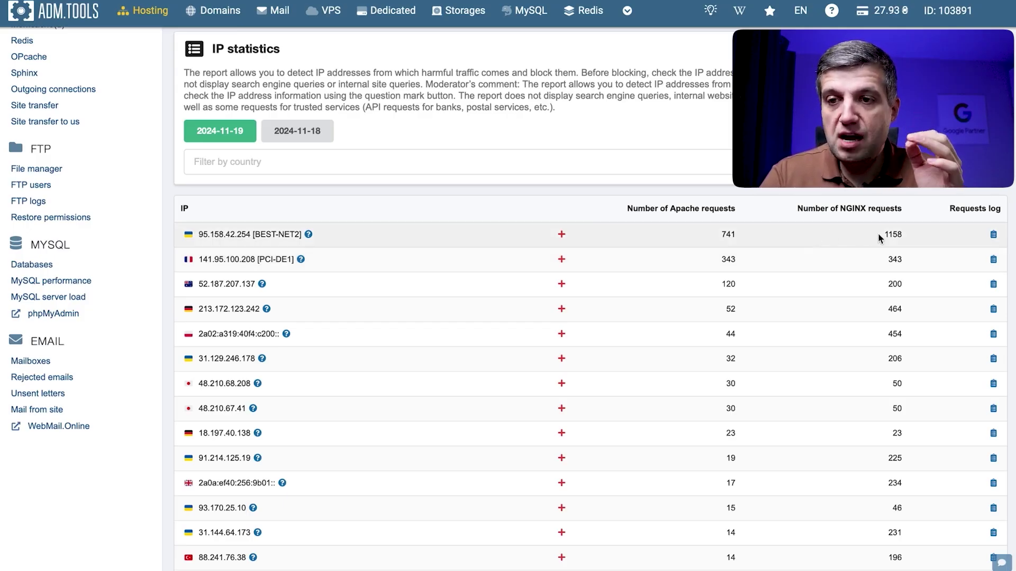
pyautogui.click(308, 234)
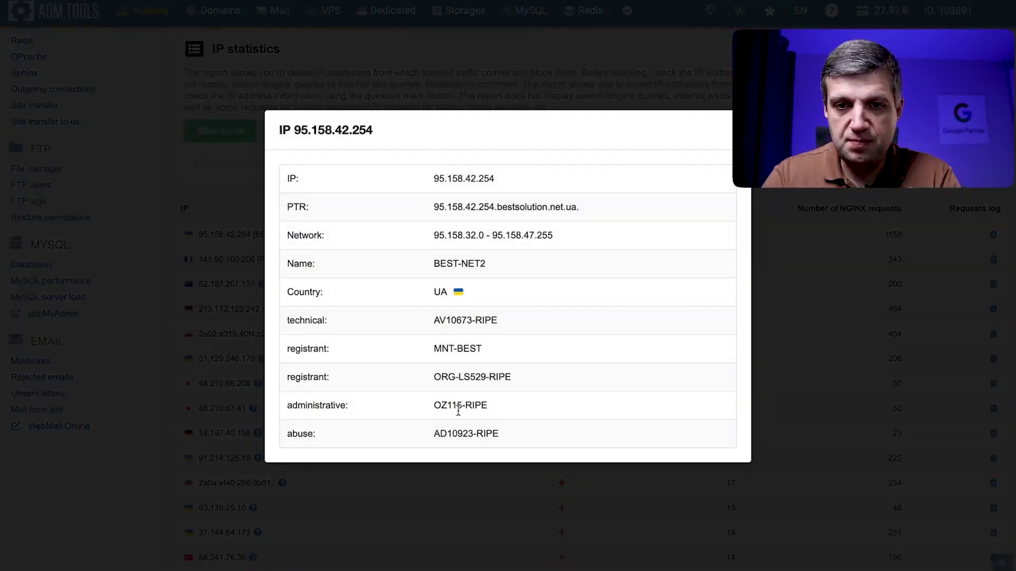
pyautogui.click(736, 130)
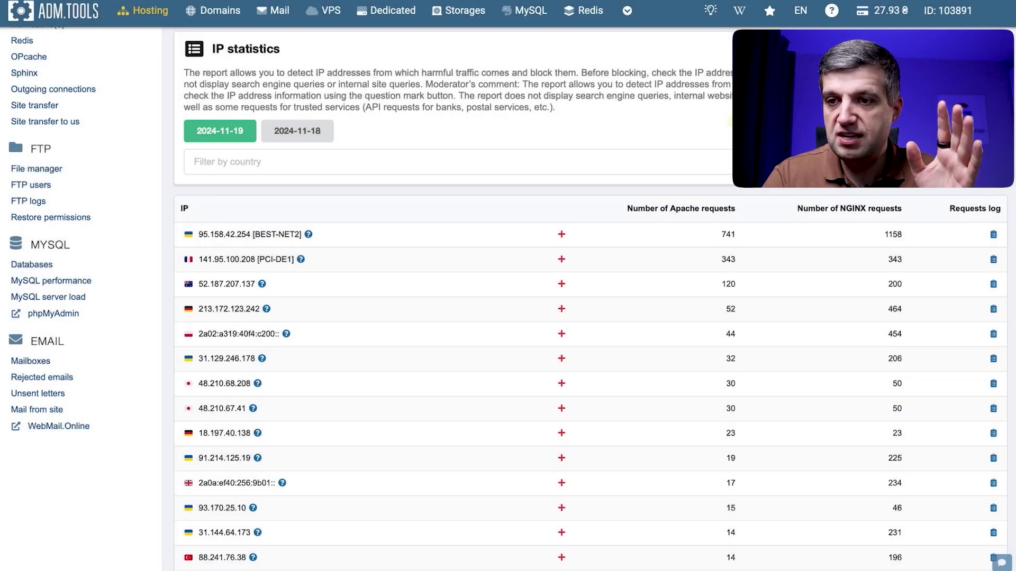
pyautogui.click(993, 236)
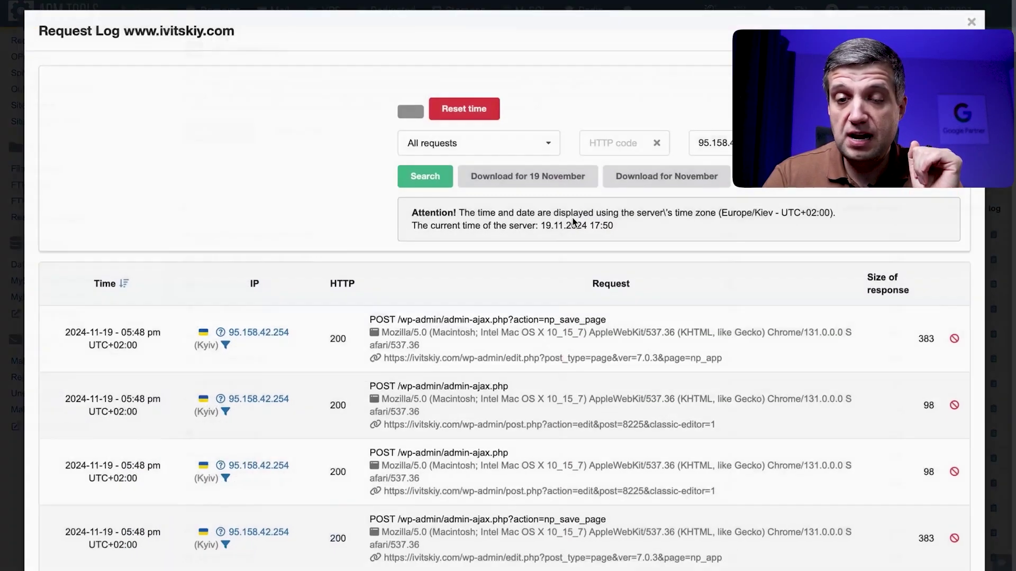
pyautogui.scroll(-2, 527, 427)
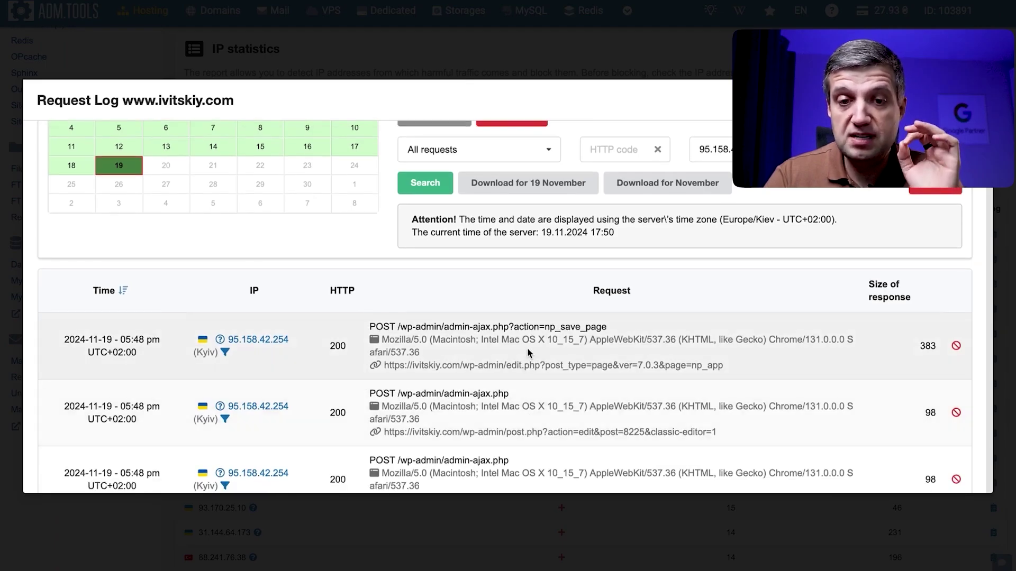
pyautogui.scroll(1, 527, 352)
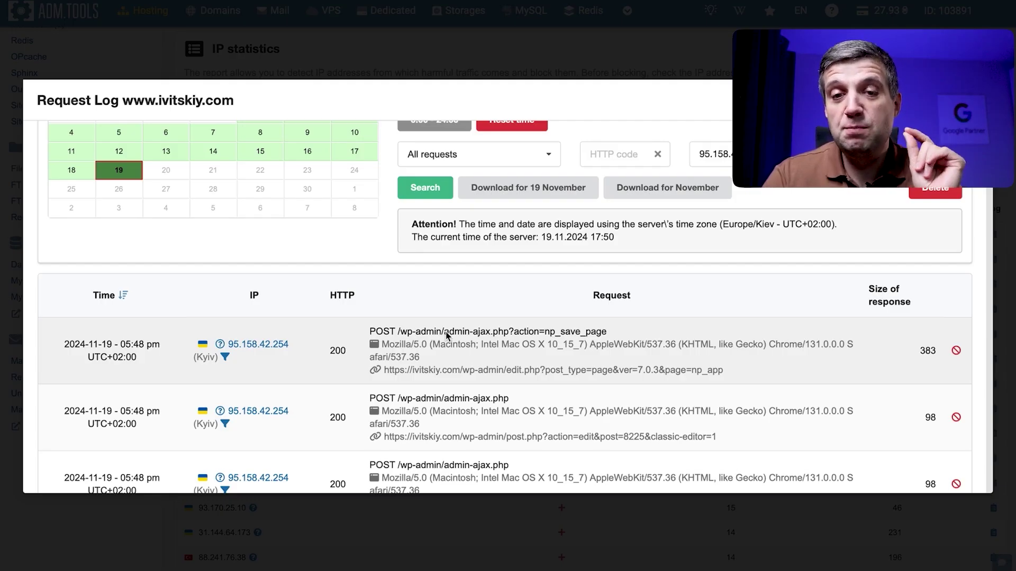
pyautogui.click(973, 101)
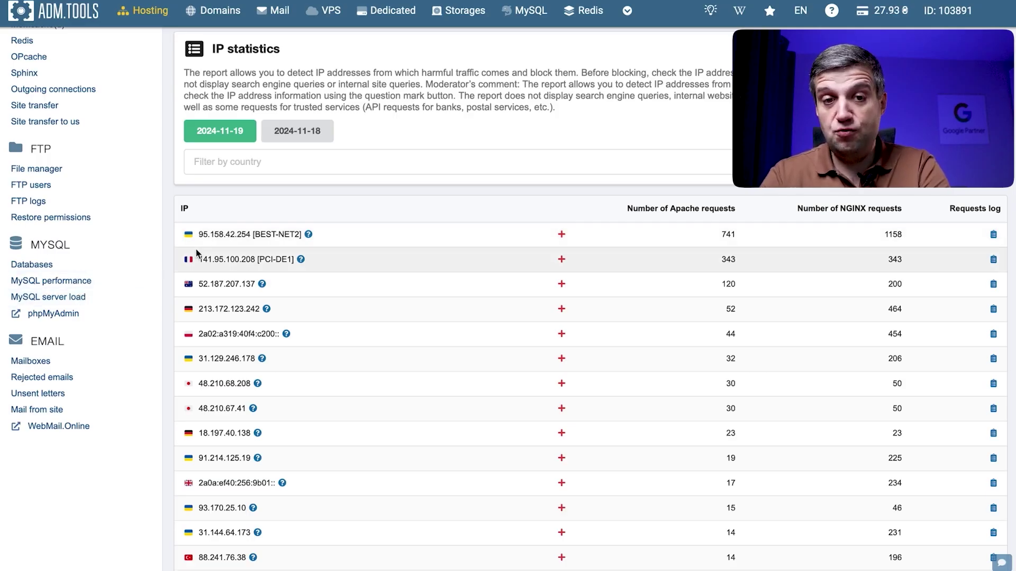
pyautogui.moveTo(198, 234); pyautogui.dragTo(252, 240)
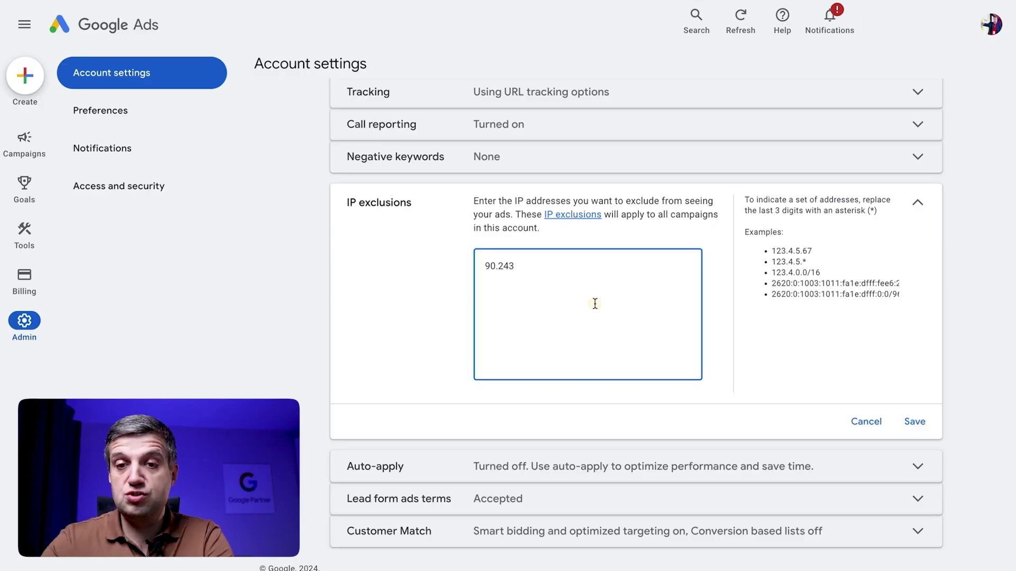
# Add 95.158 on a new line under 90.243, removing the stray leading space.
pyautogui.press('Return')
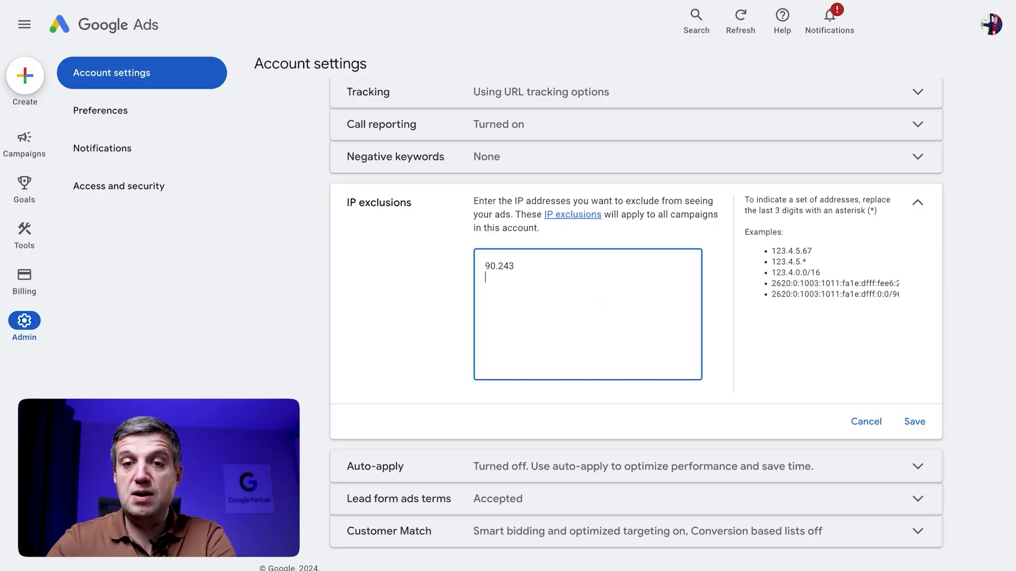
pyautogui.write('95.158')
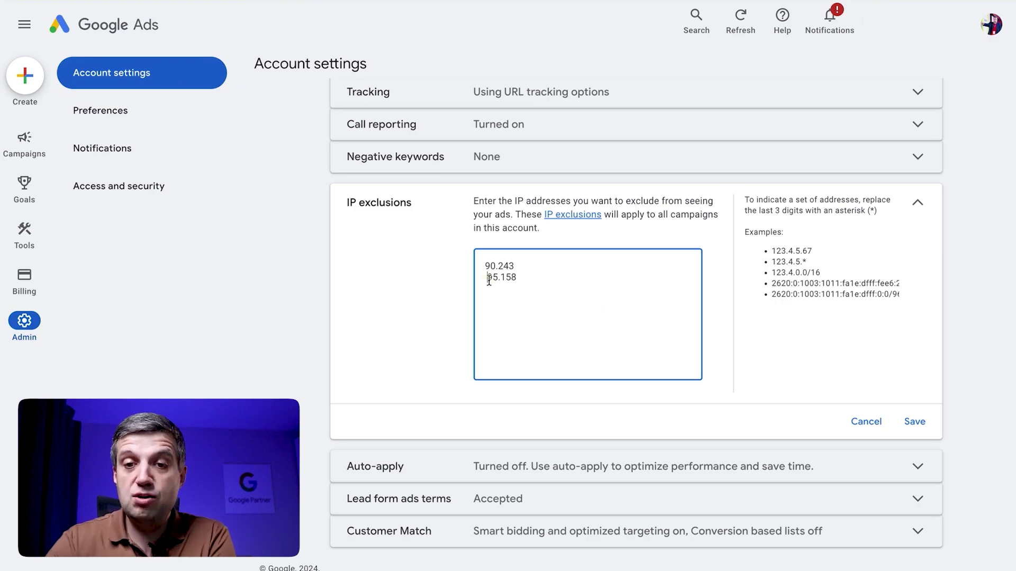
pyautogui.click(486, 277)
pyautogui.press('BackSpace')
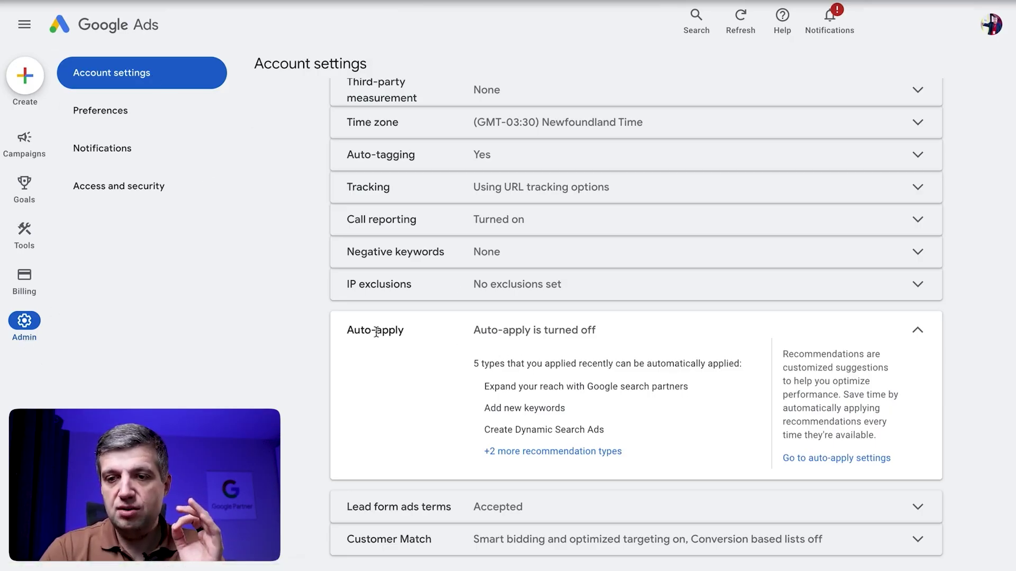
pyautogui.click(825, 464)
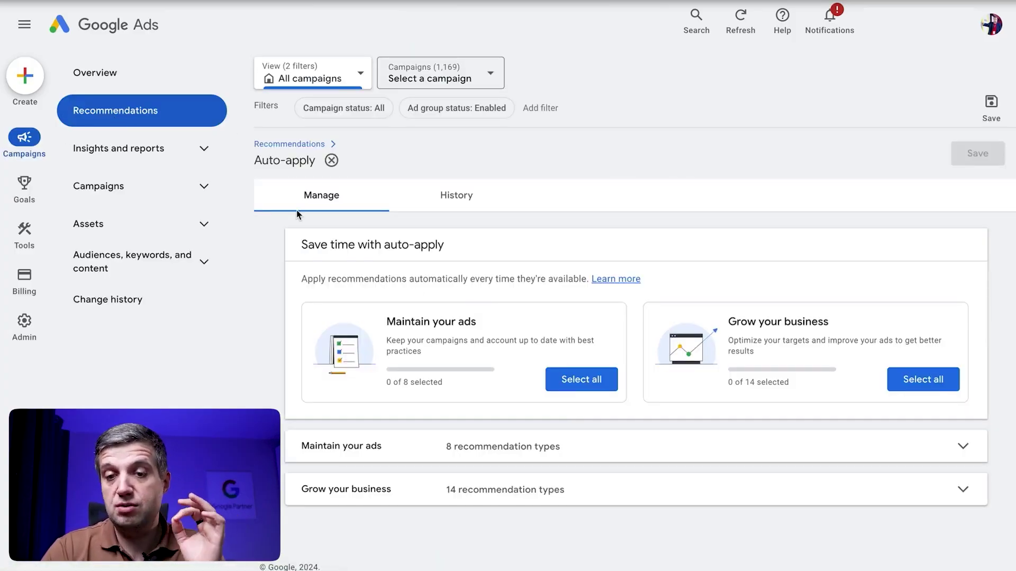
pyautogui.click(430, 493)
pyautogui.click(444, 446)
pyautogui.scroll(-1, 446, 451)
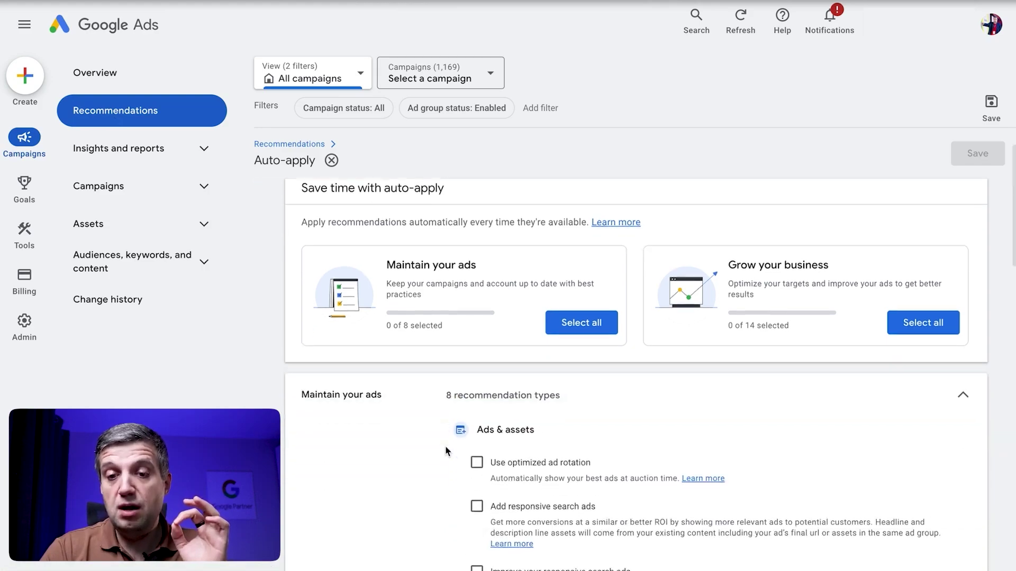
pyautogui.scroll(-5, 446, 451)
pyautogui.scroll(6, 446, 450)
pyautogui.click(396, 349)
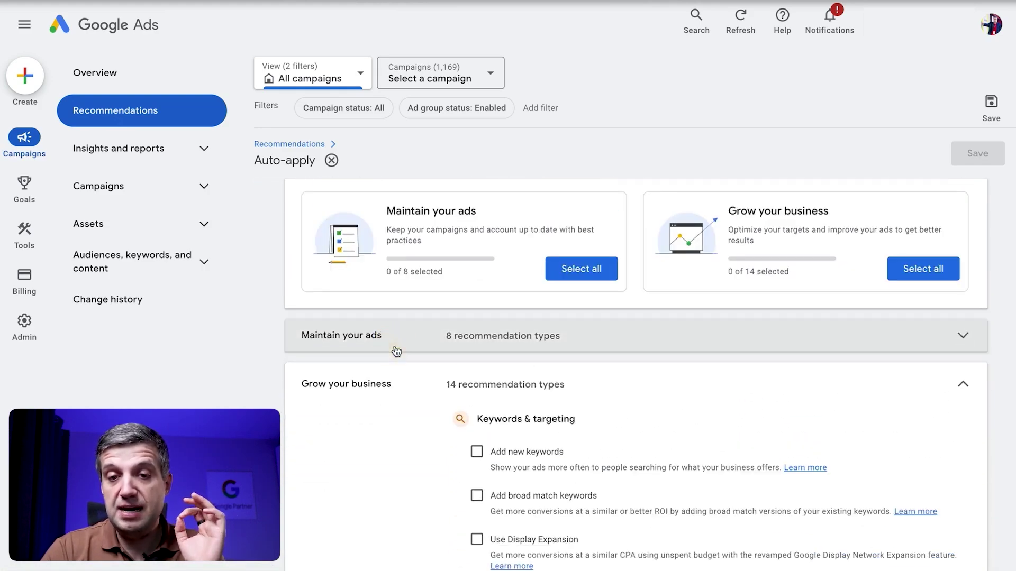
pyautogui.click(381, 347)
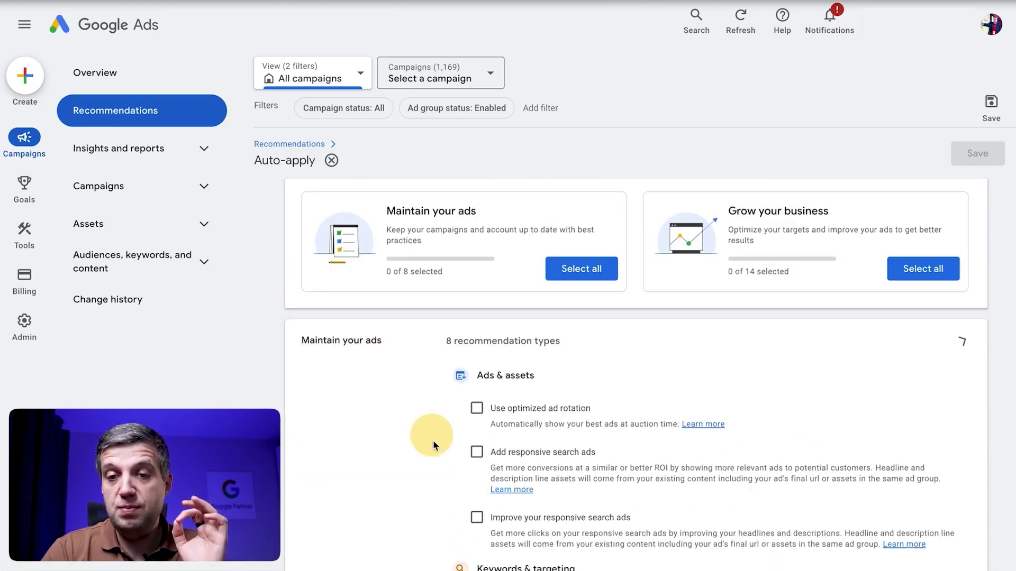
pyautogui.scroll(-8, 433, 440)
pyautogui.scroll(-7, 433, 440)
pyautogui.scroll(15, 433, 440)
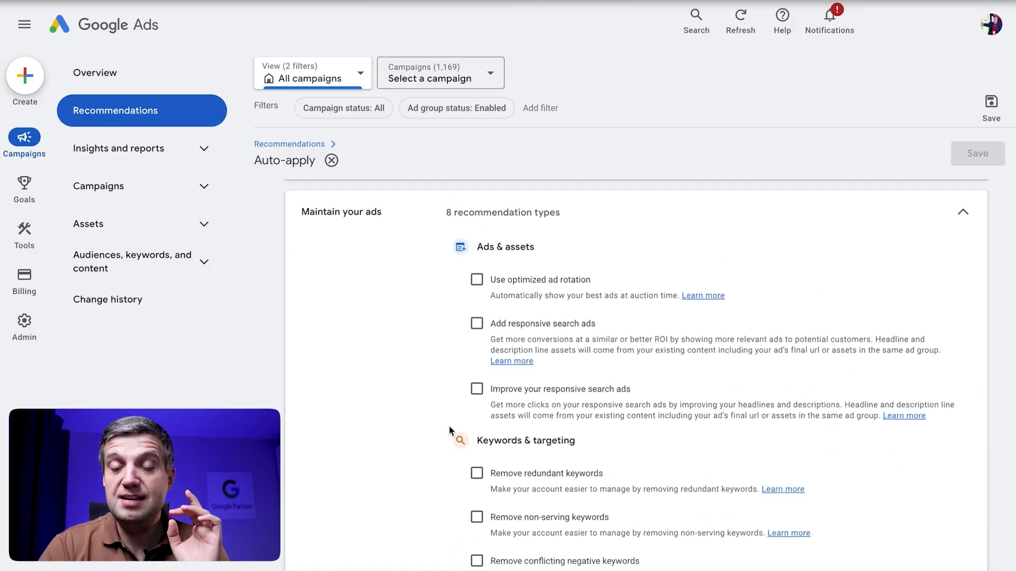
pyautogui.scroll(1, 420, 347)
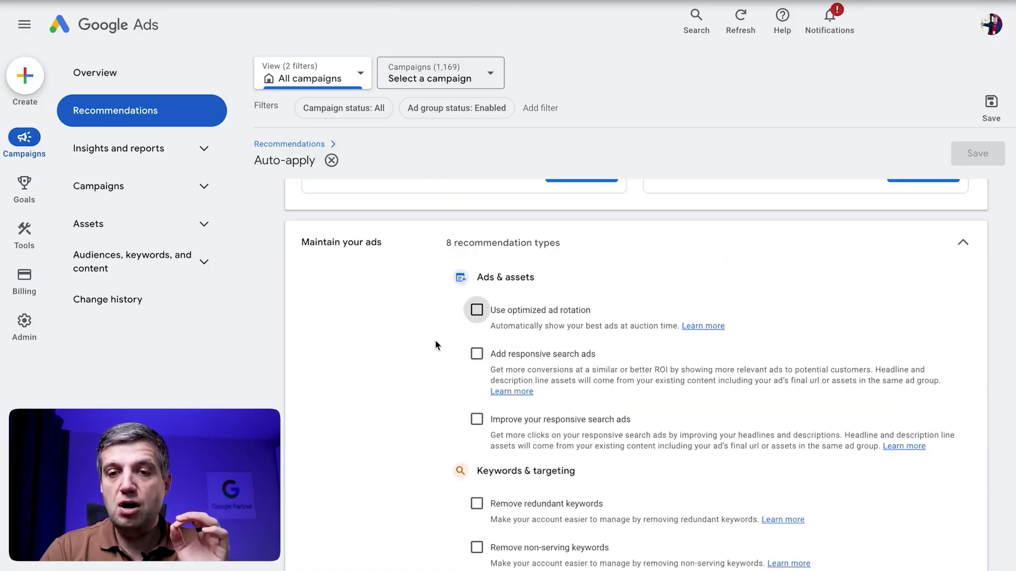
pyautogui.click(404, 337)
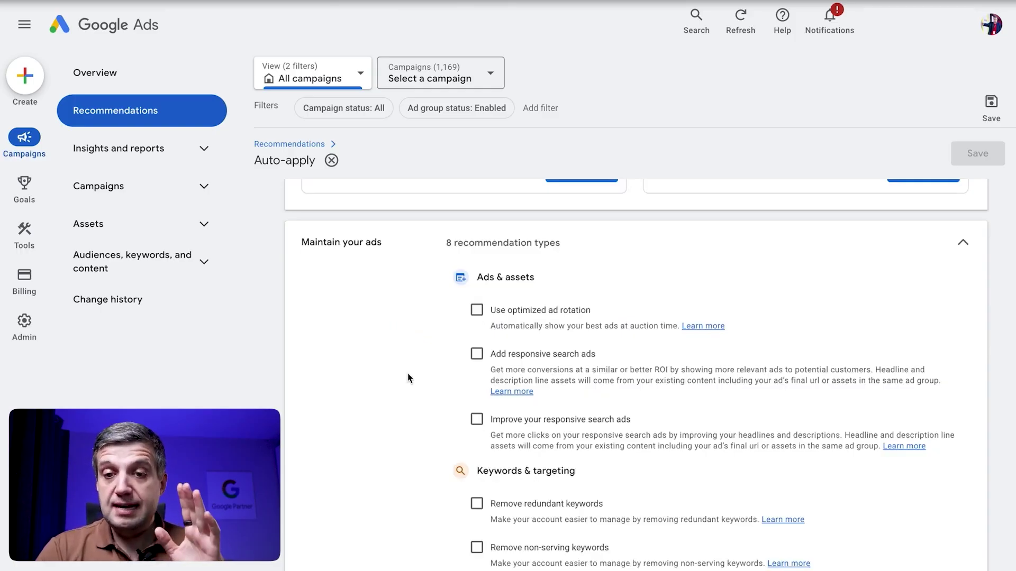
pyautogui.scroll(-1, 443, 348)
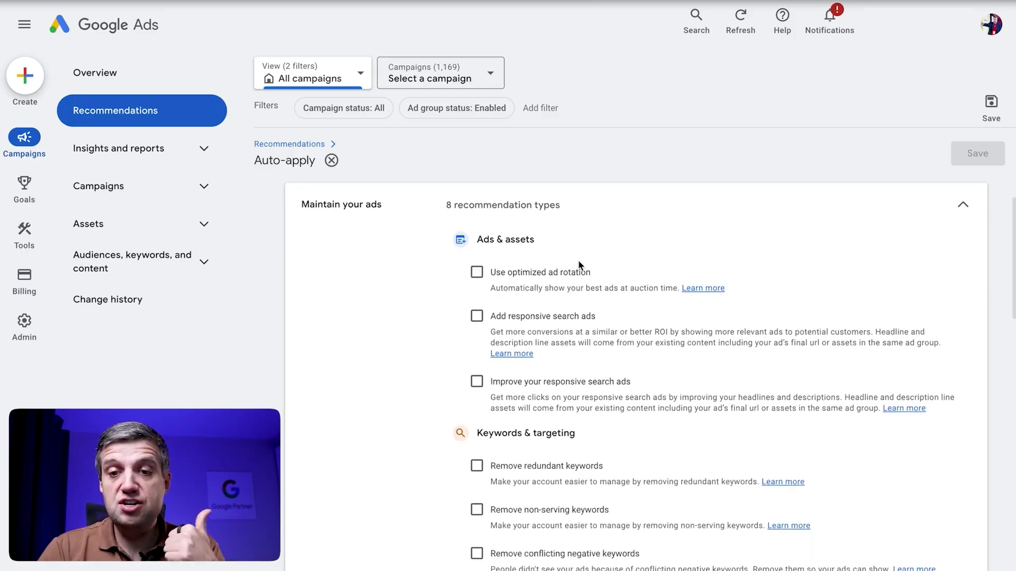
pyautogui.scroll(-2, 579, 261)
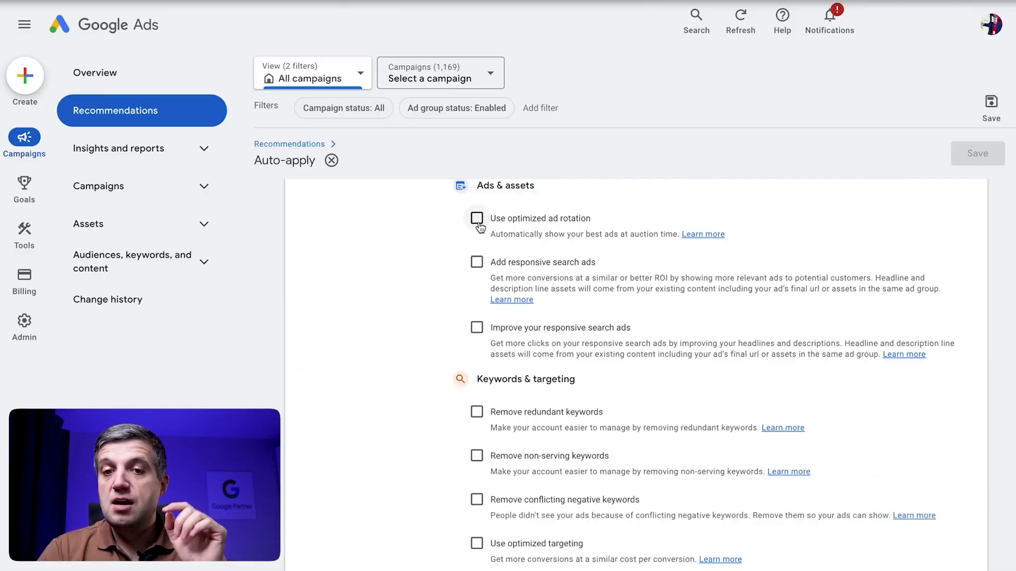
pyautogui.scroll(-3, 477, 267)
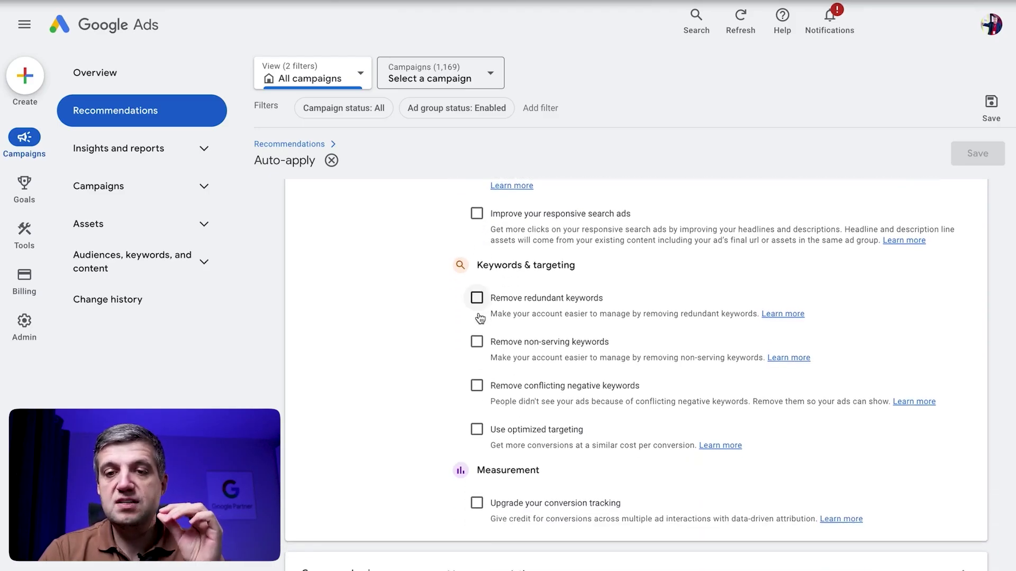
pyautogui.scroll(-2, 480, 318)
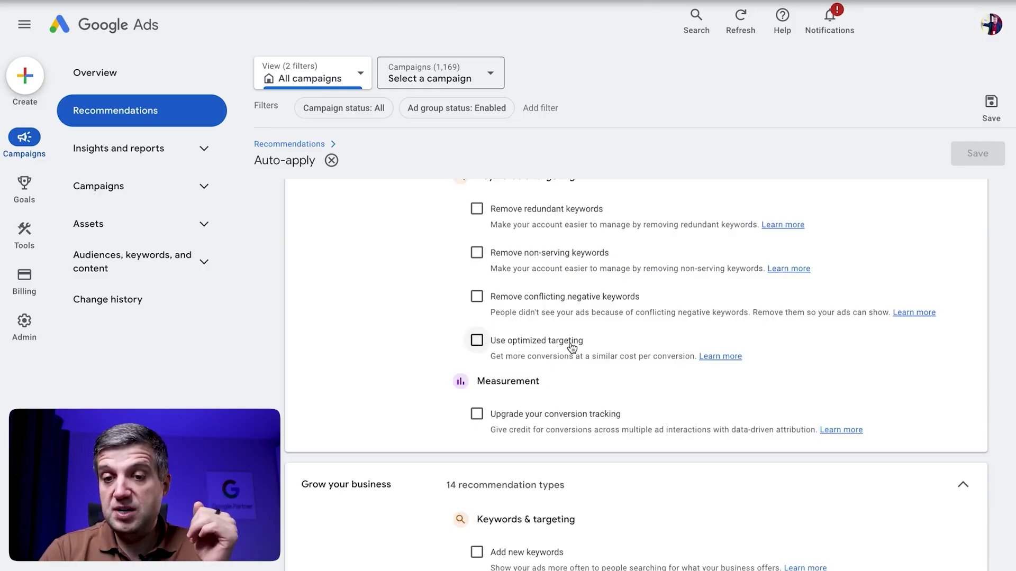
pyautogui.scroll(-5, 537, 367)
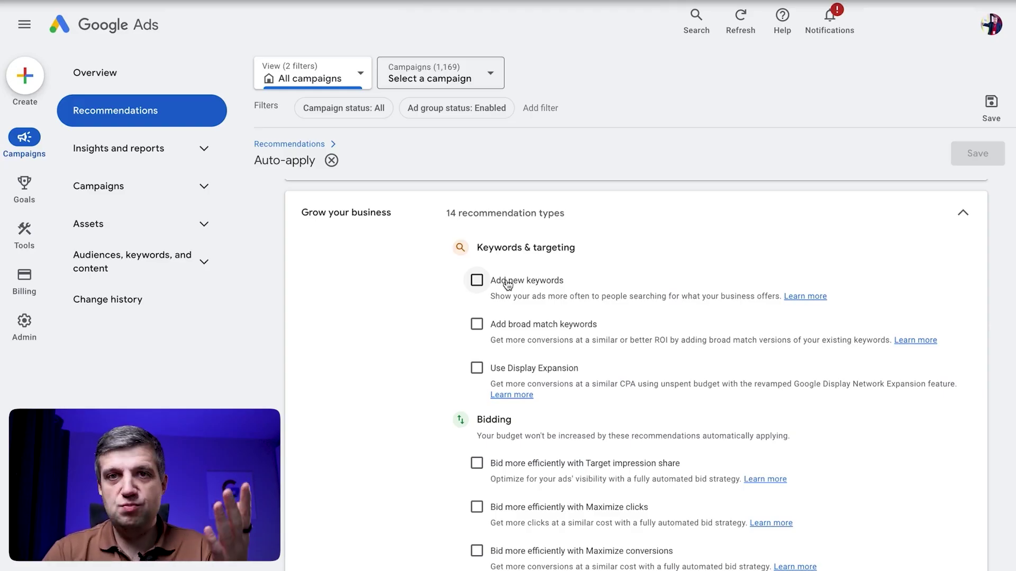
pyautogui.scroll(-1, 508, 286)
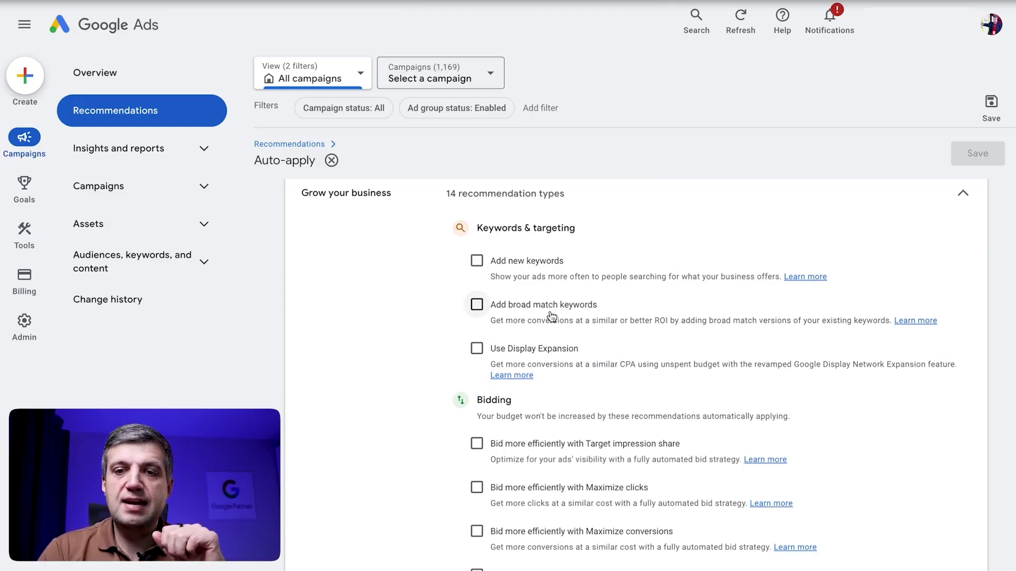
pyautogui.scroll(-1, 550, 316)
pyautogui.scroll(-1, 553, 312)
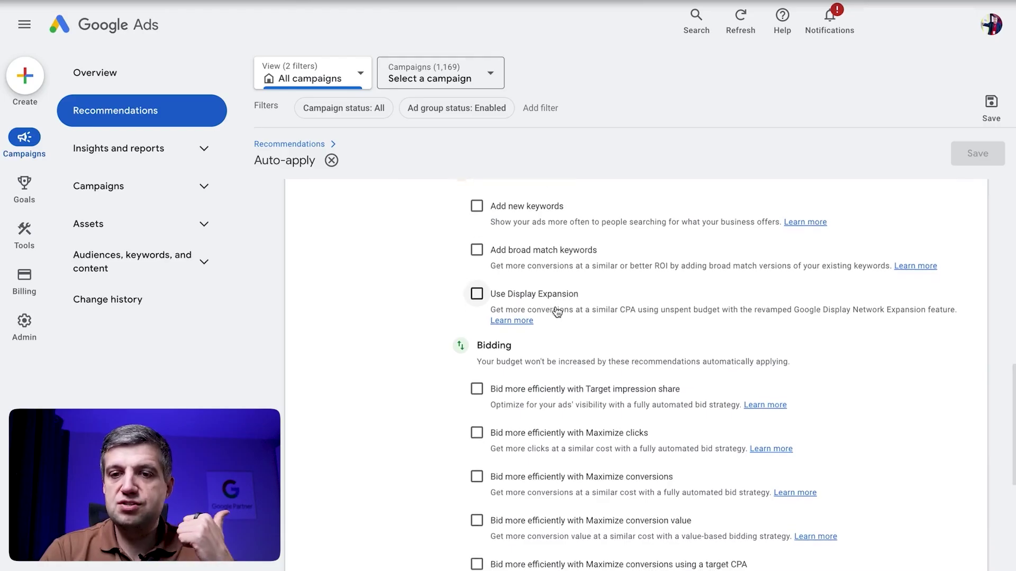
pyautogui.scroll(-2, 557, 296)
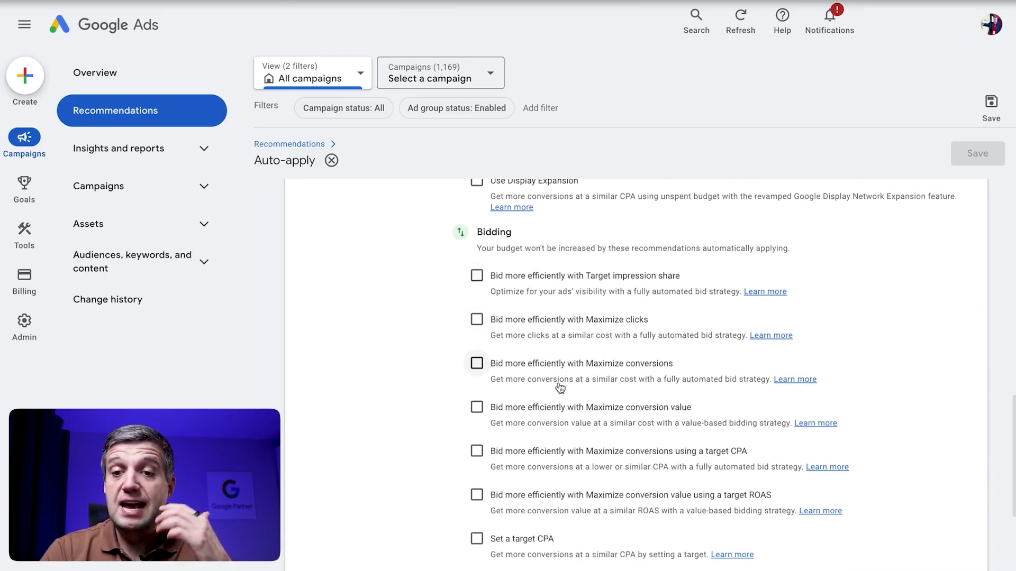
pyautogui.scroll(-2, 559, 394)
pyautogui.scroll(-1, 560, 401)
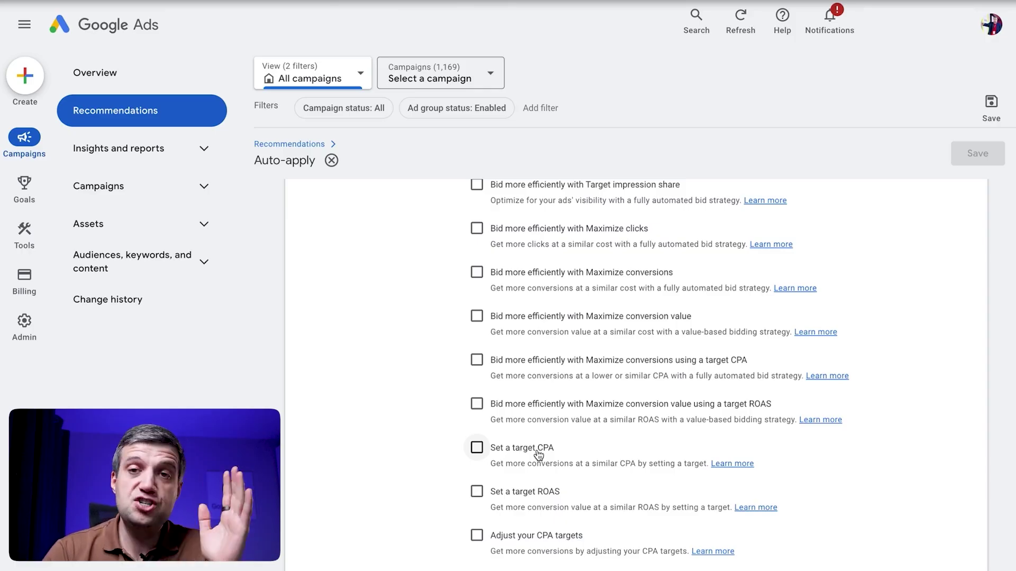
pyautogui.scroll(-3, 540, 459)
pyautogui.scroll(-1, 541, 464)
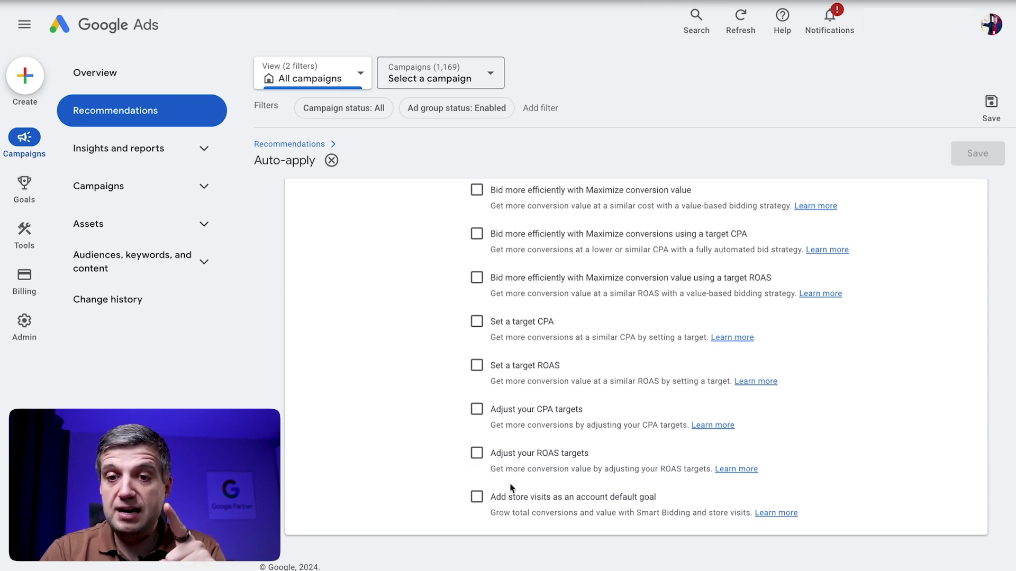
pyautogui.scroll(1, 511, 487)
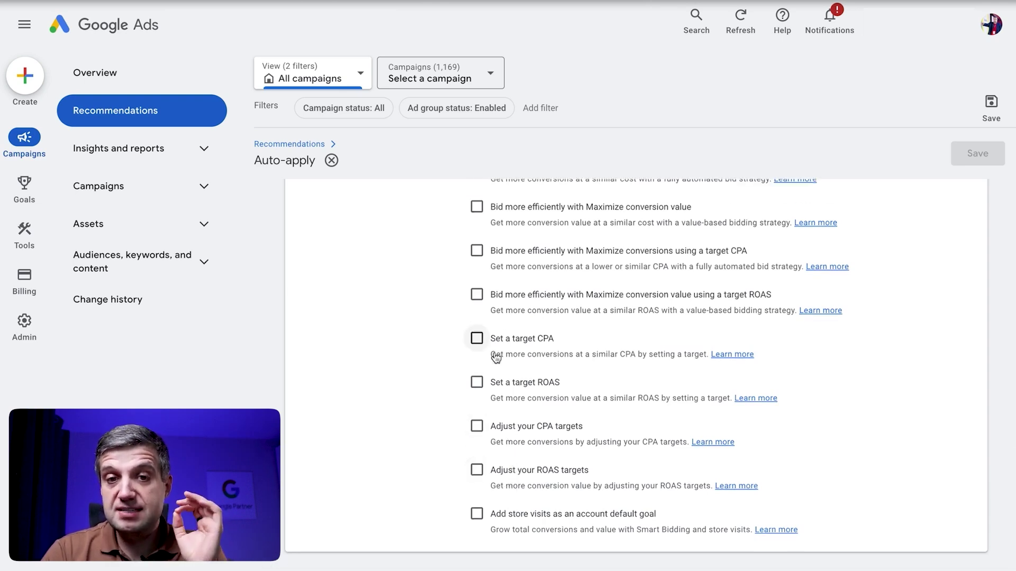
pyautogui.scroll(2, 495, 358)
pyautogui.scroll(-2, 496, 357)
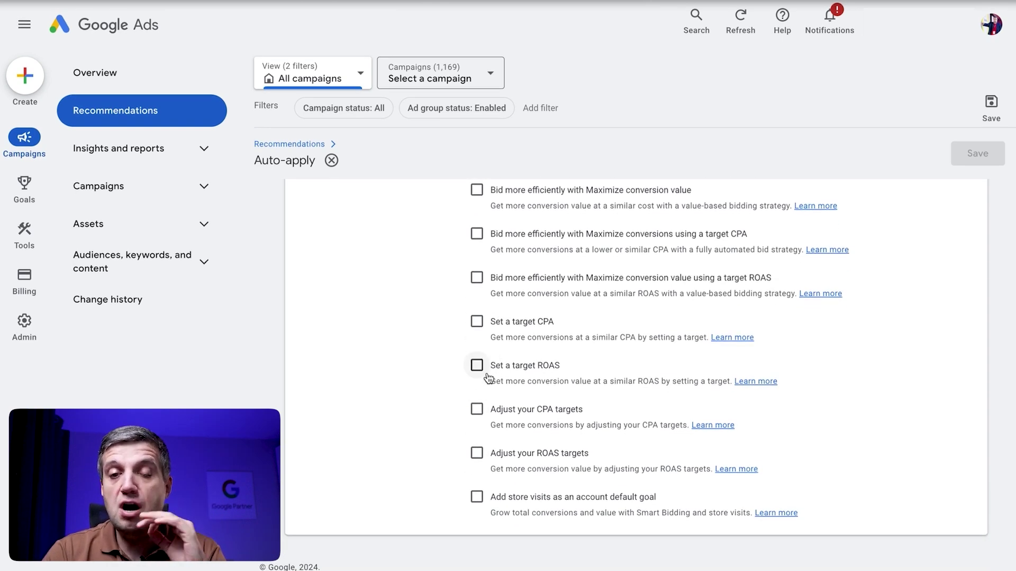
pyautogui.scroll(10, 478, 423)
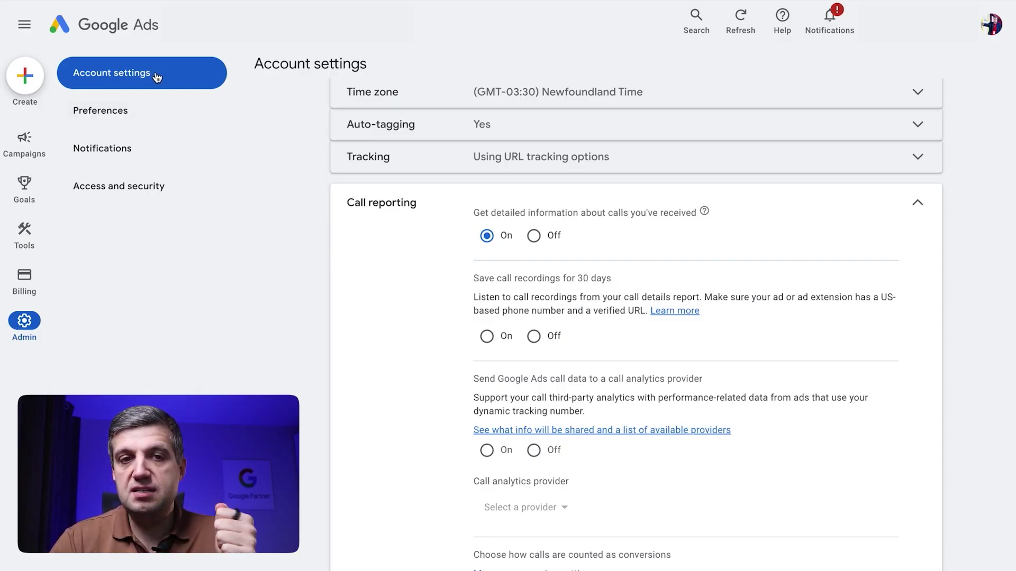
# Open the About call reporting help article from the call details setting's help icon.
pyautogui.scroll(-1, 442, 290)
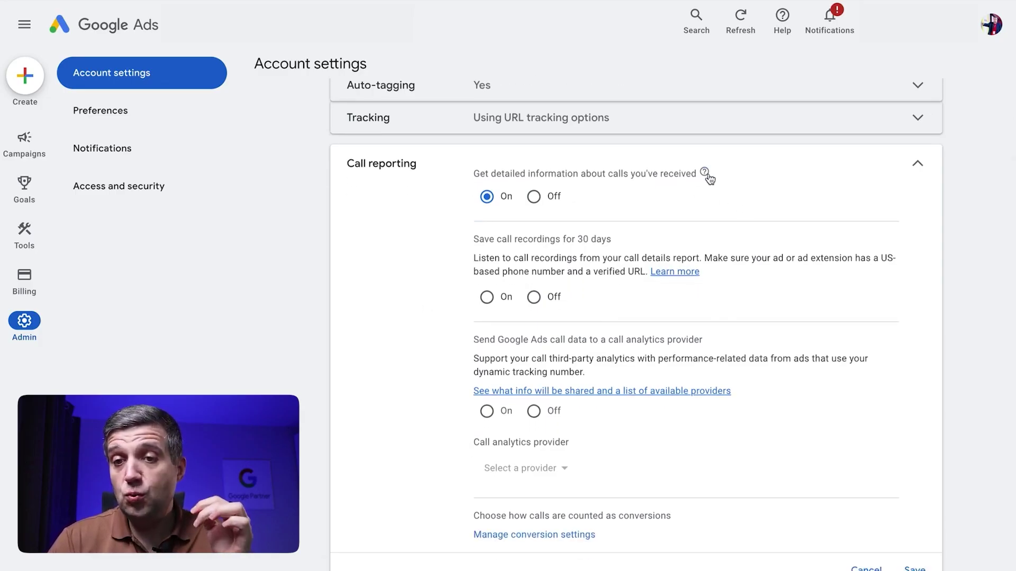
pyautogui.moveTo(709, 179)
pyautogui.click(749, 271)
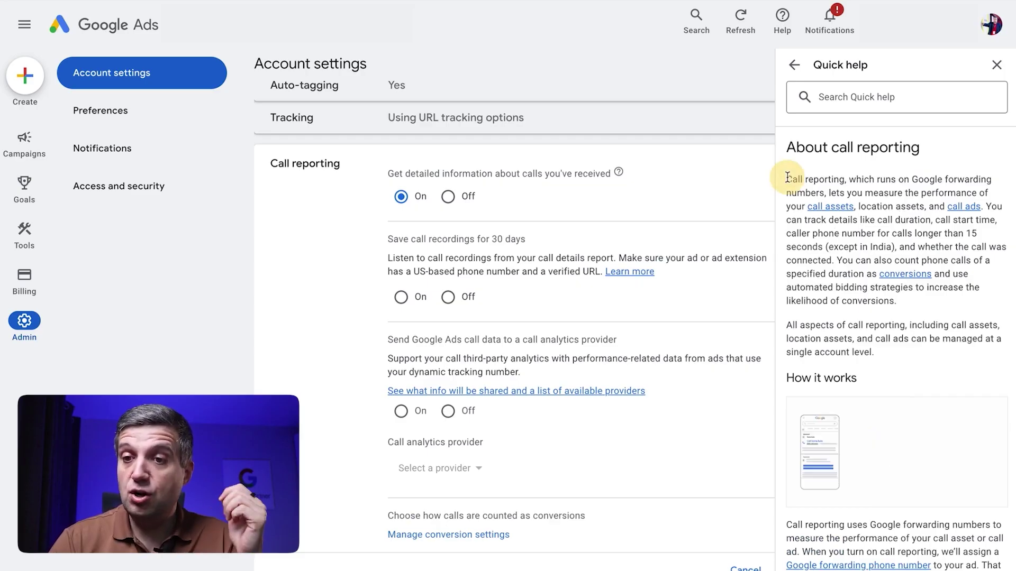
# Highlight the article's opening explanation and the line about calls routed through forwarding numbers.
pyautogui.moveTo(788, 177); pyautogui.dragTo(824, 193)
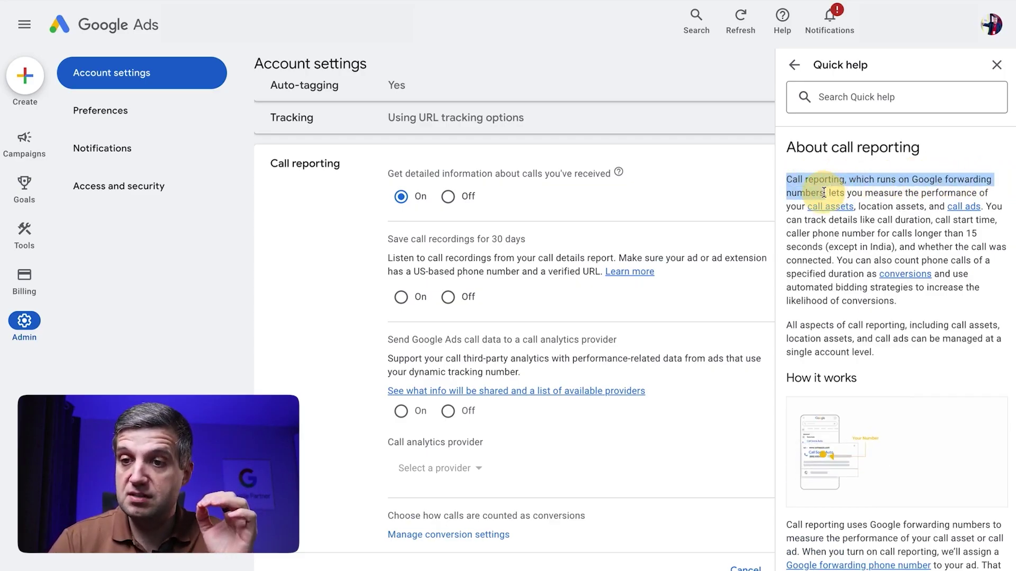
pyautogui.scroll(-3, 846, 282)
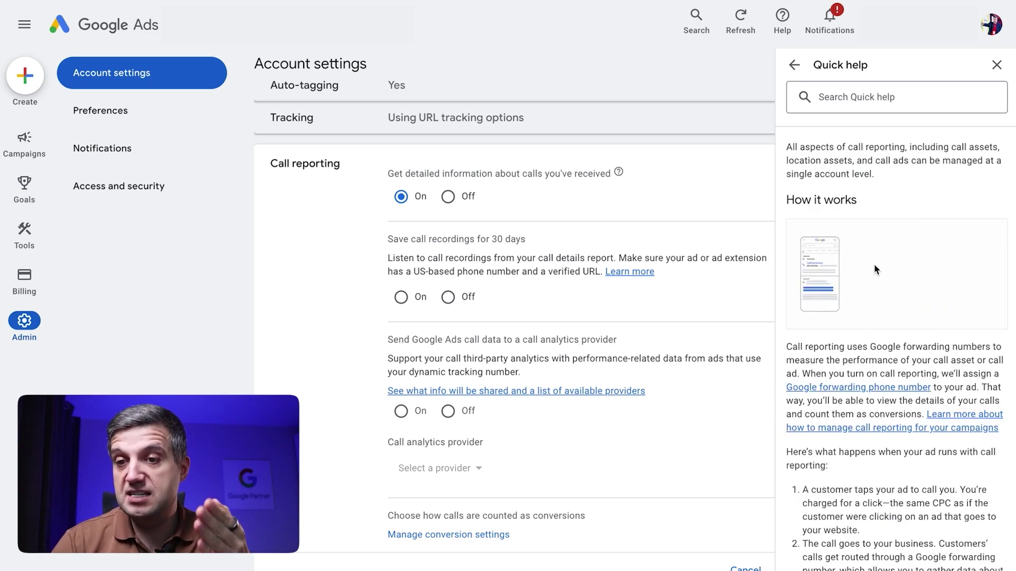
pyautogui.scroll(-1, 848, 300)
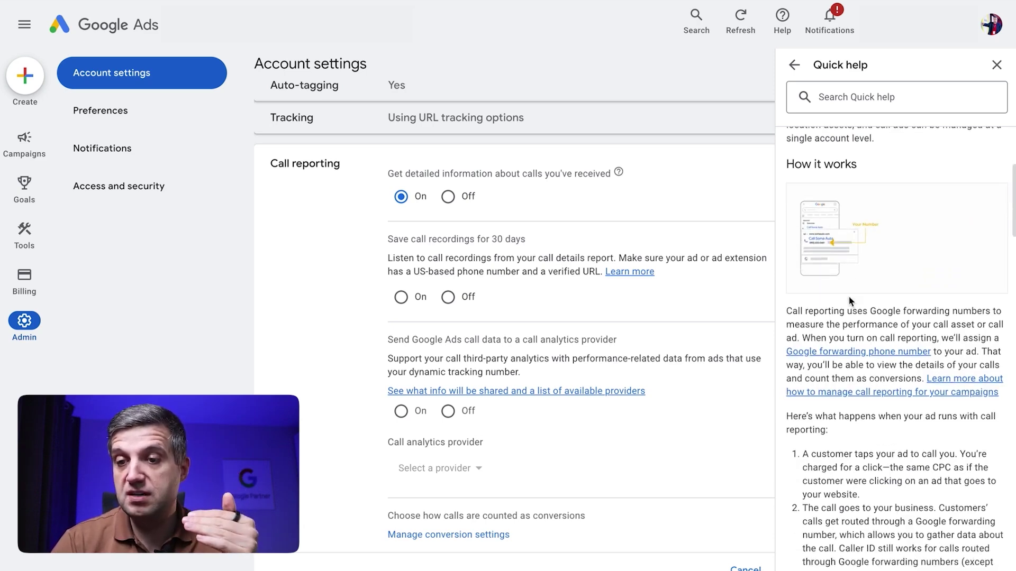
pyautogui.scroll(-4, 850, 300)
pyautogui.moveTo(828, 316); pyautogui.dragTo(873, 331)
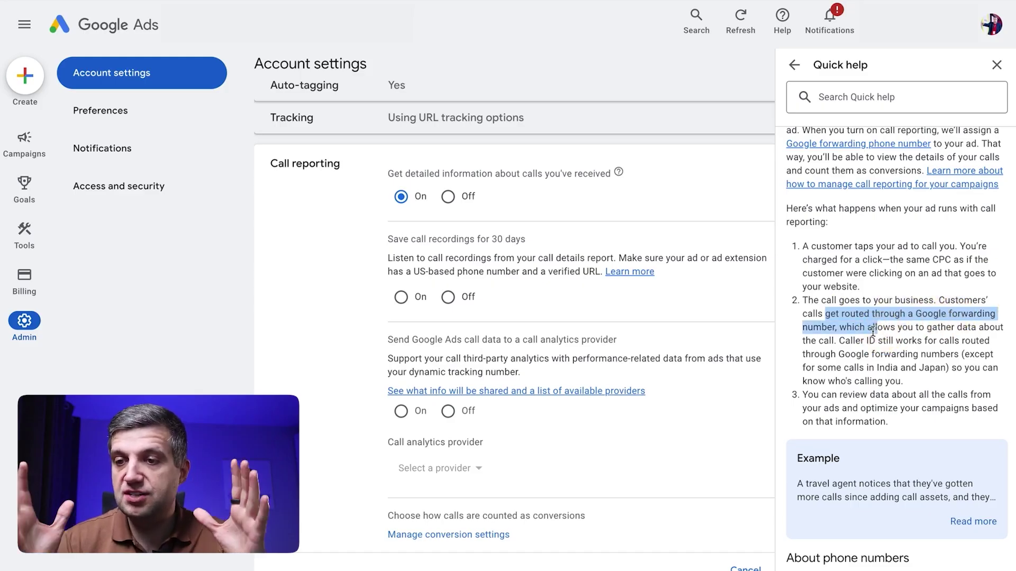